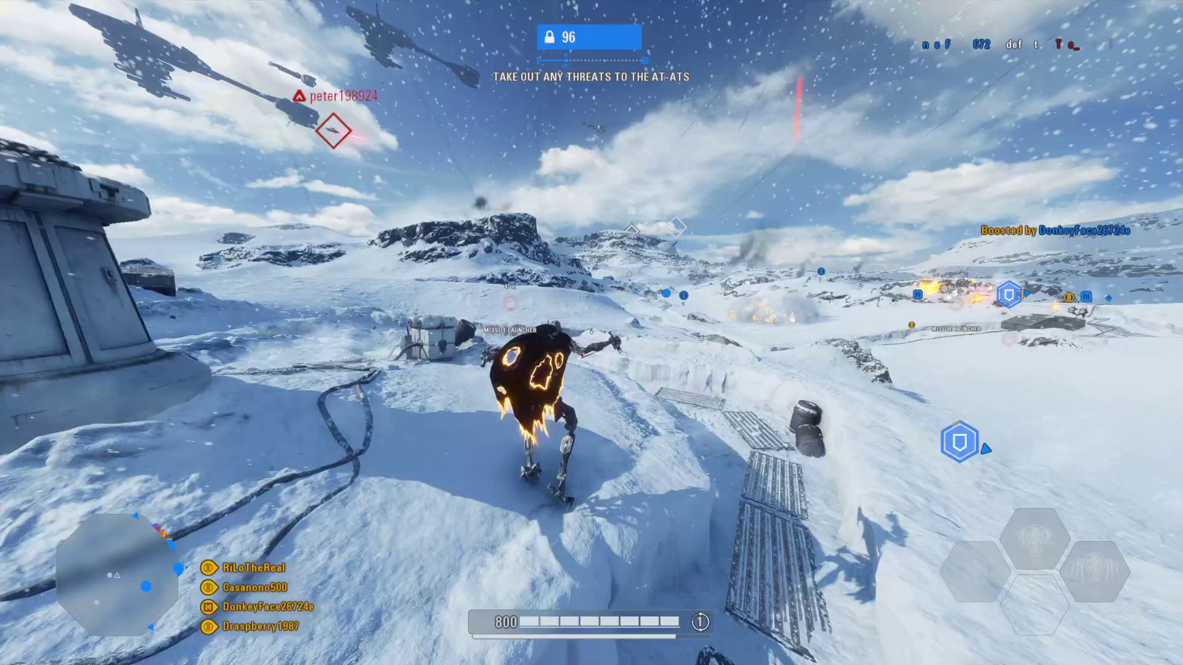
pyautogui.press('w')
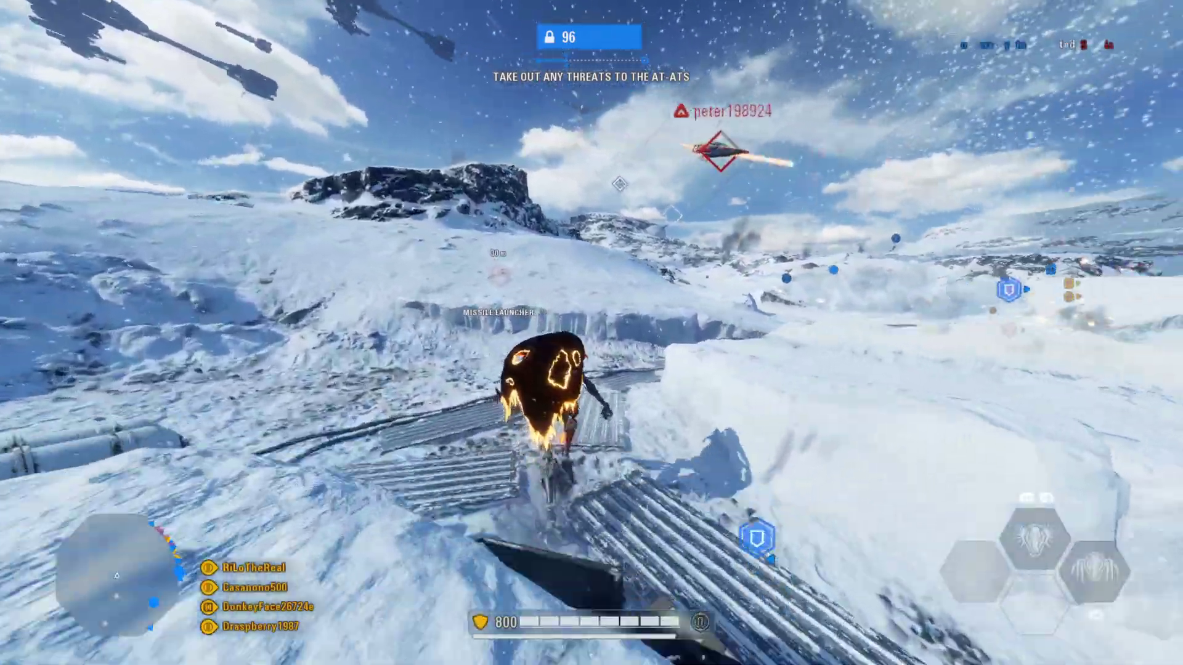
pyautogui.press('w')
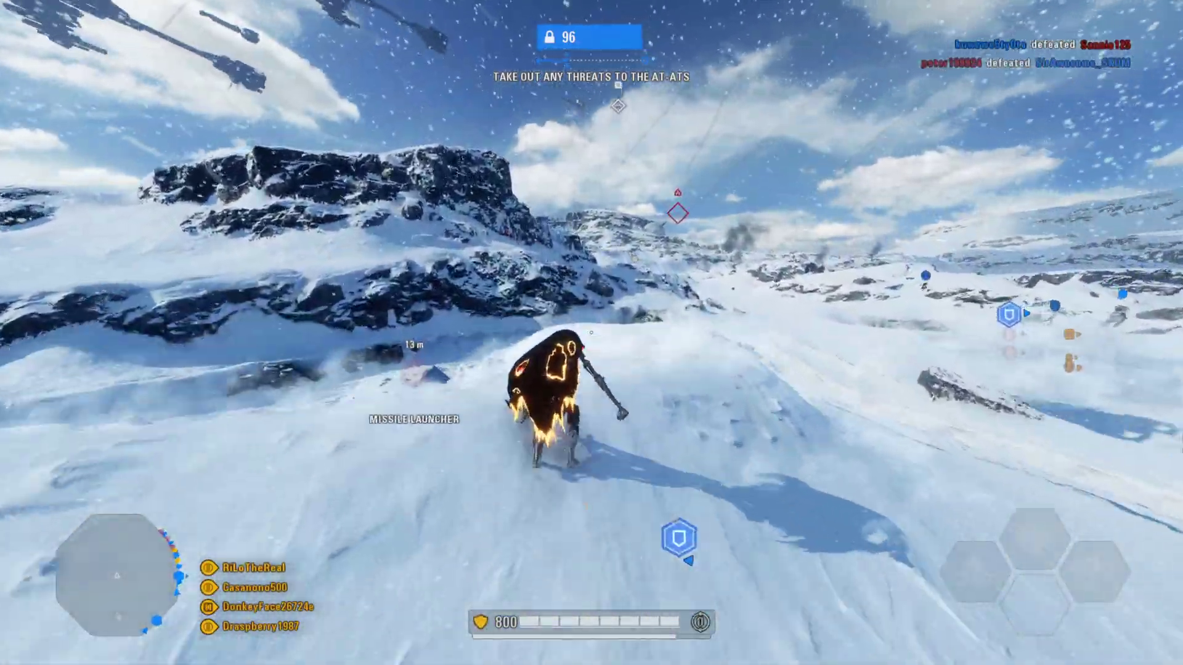
pyautogui.press('w')
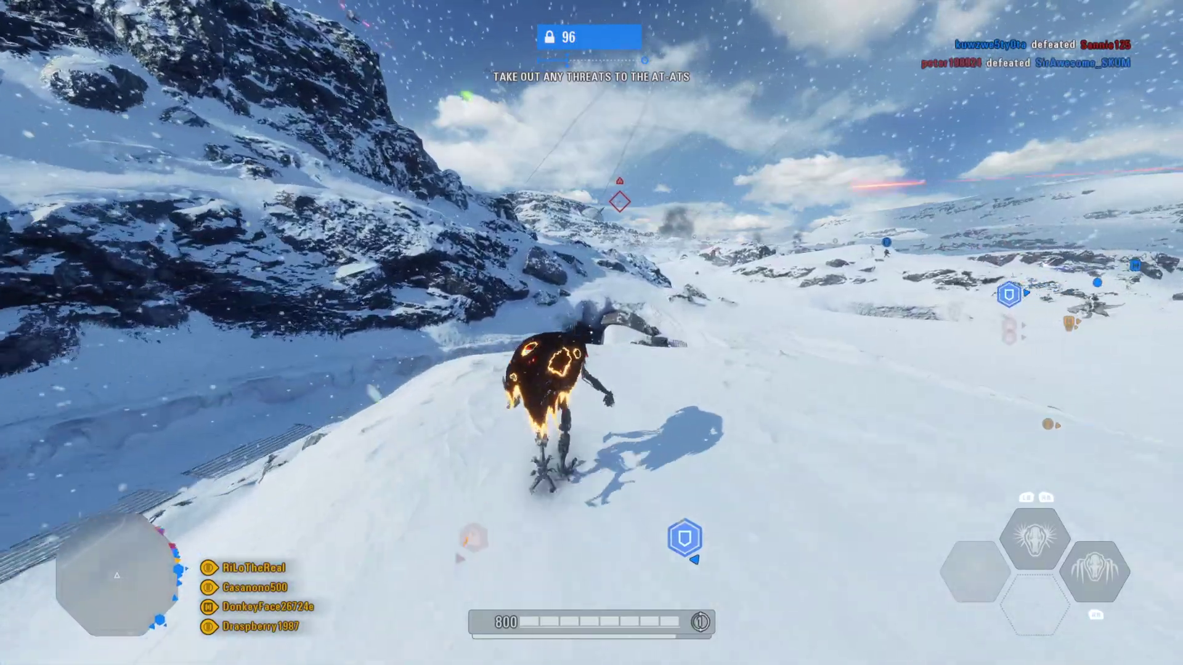
pyautogui.press('w')
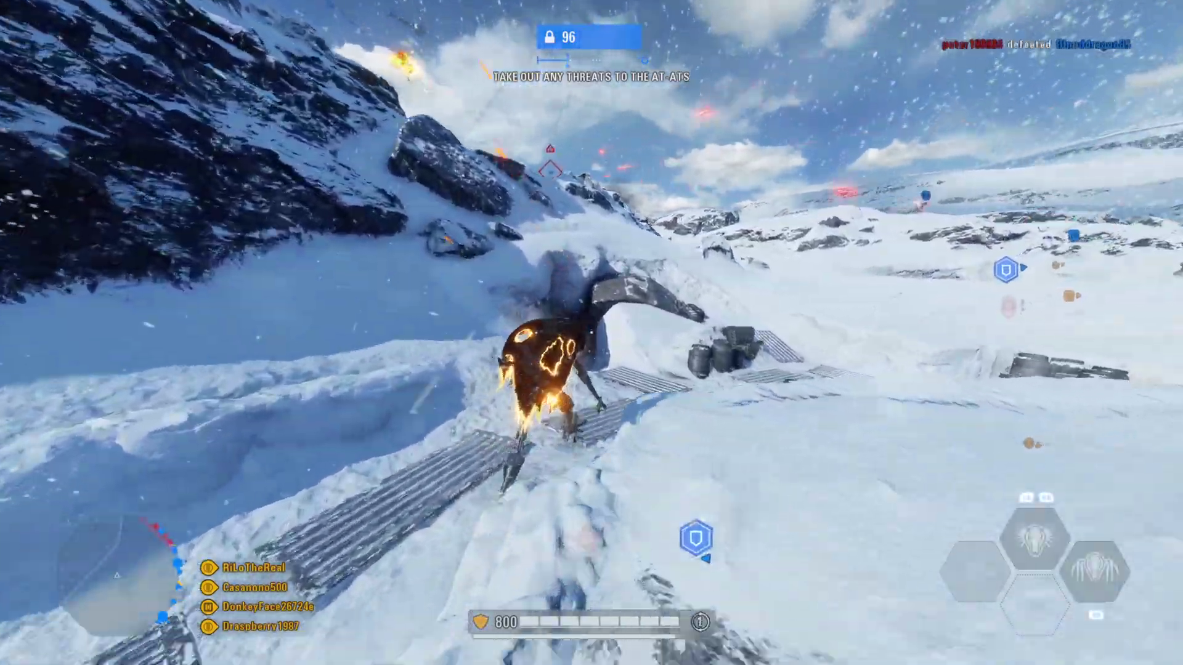
pyautogui.press('w')
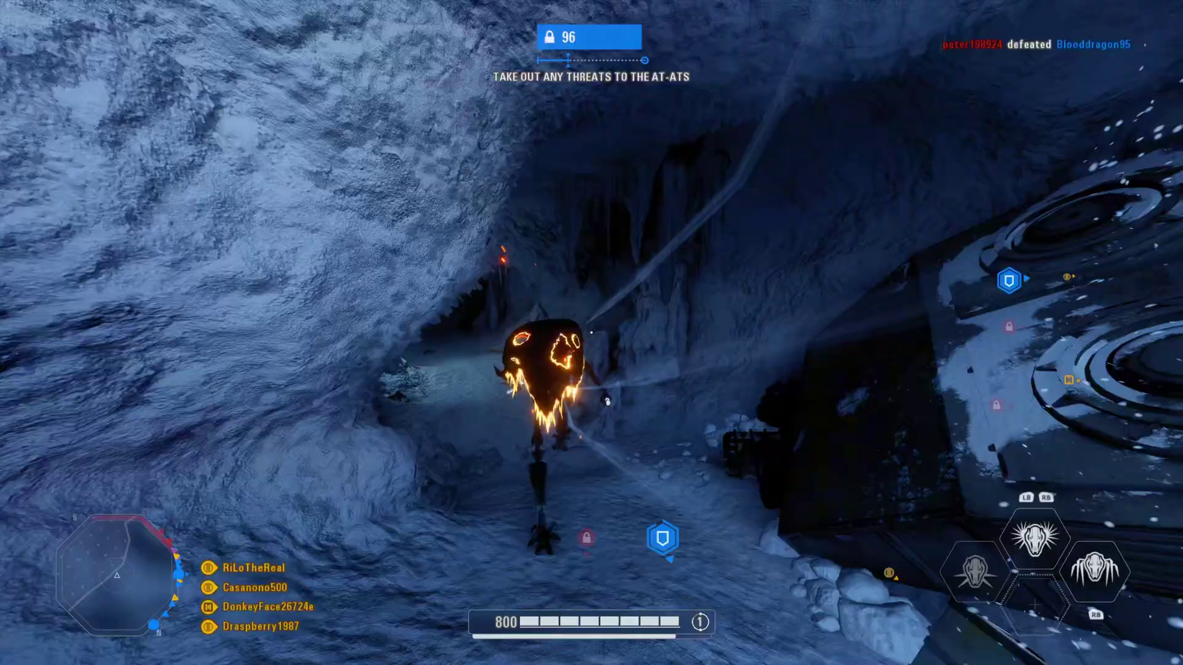
pyautogui.press('w')
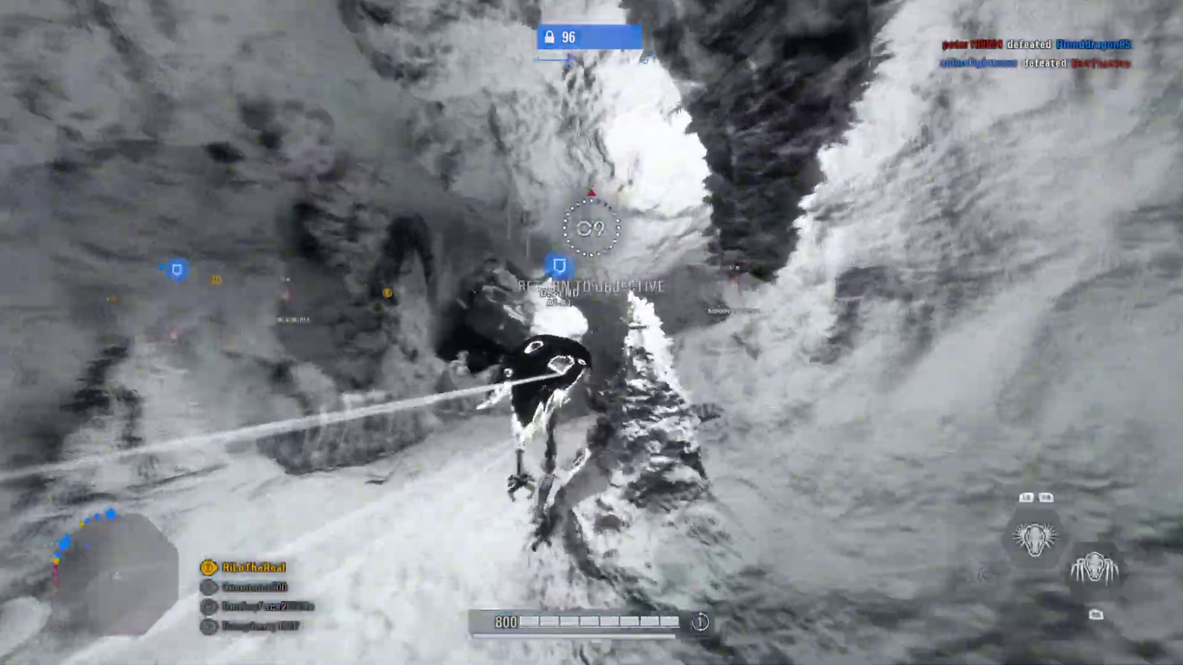
pyautogui.press('w')
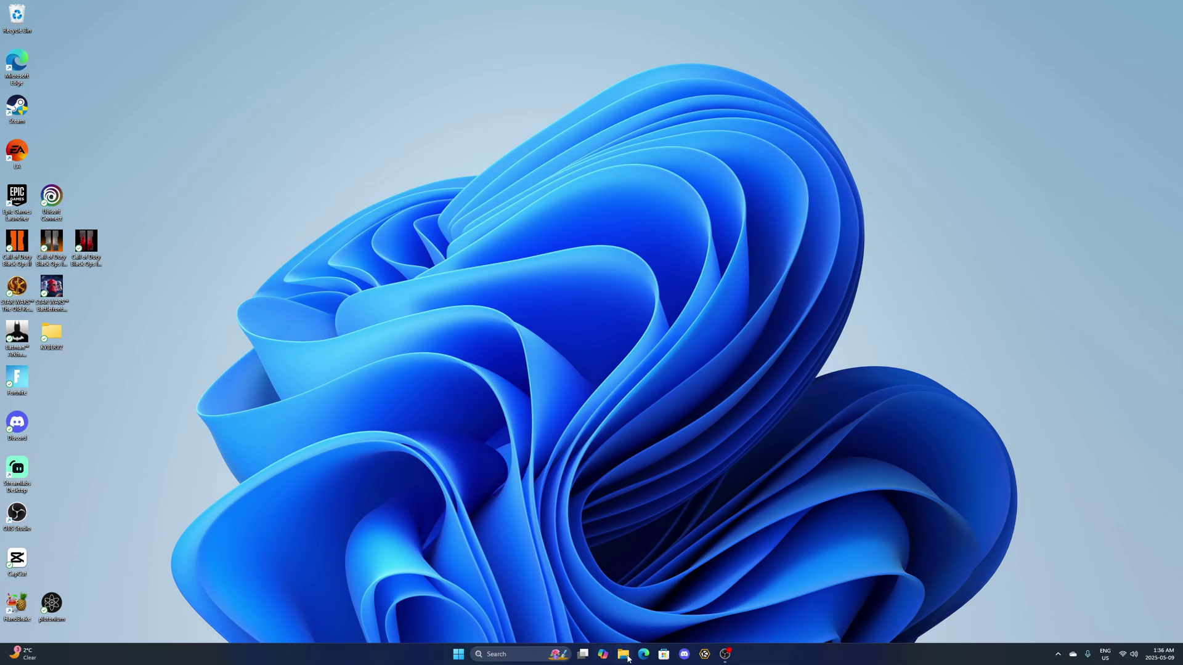
# Switch to Microsoft Edge and search the web for winrar.
pyautogui.click(644, 654)
pyautogui.write('w')
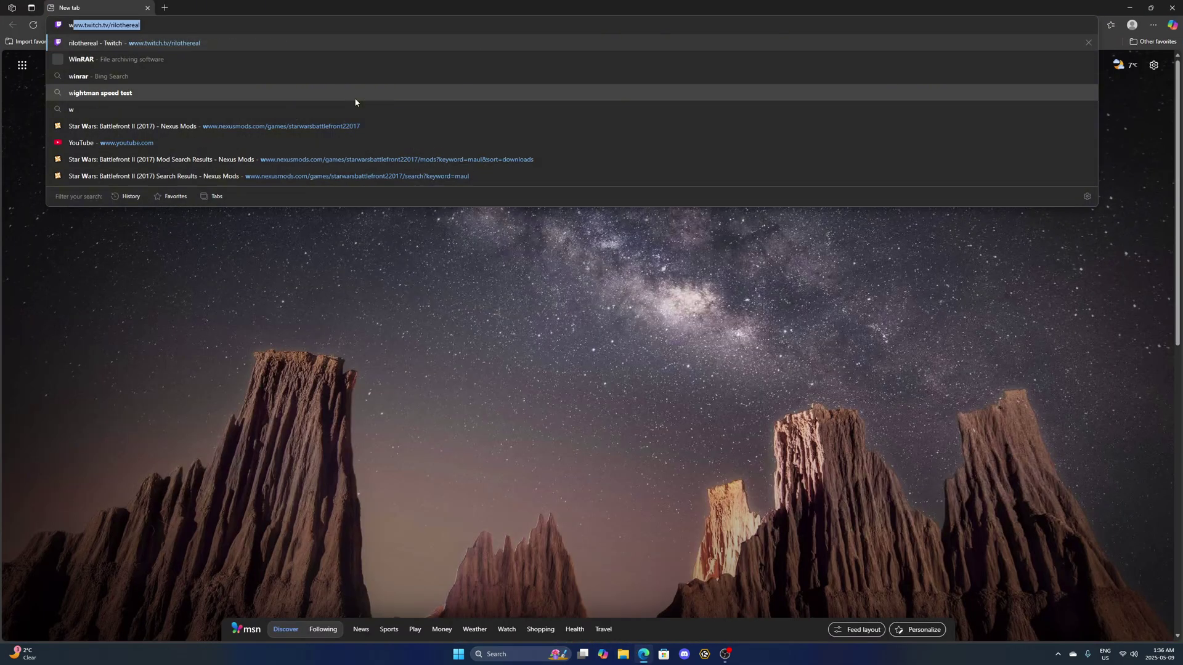
pyautogui.write('inrar')
pyautogui.press('Return')
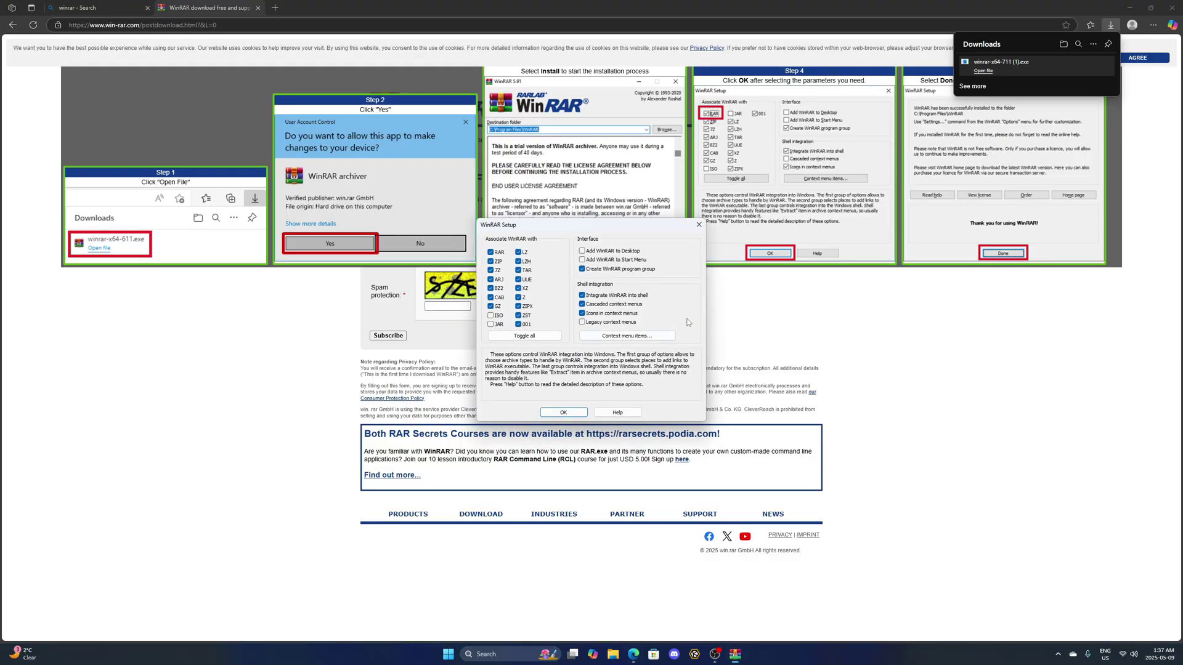
# Accept the default file associations and shell integration options in WinRAR Setup and finish the installation.
pyautogui.click(563, 413)
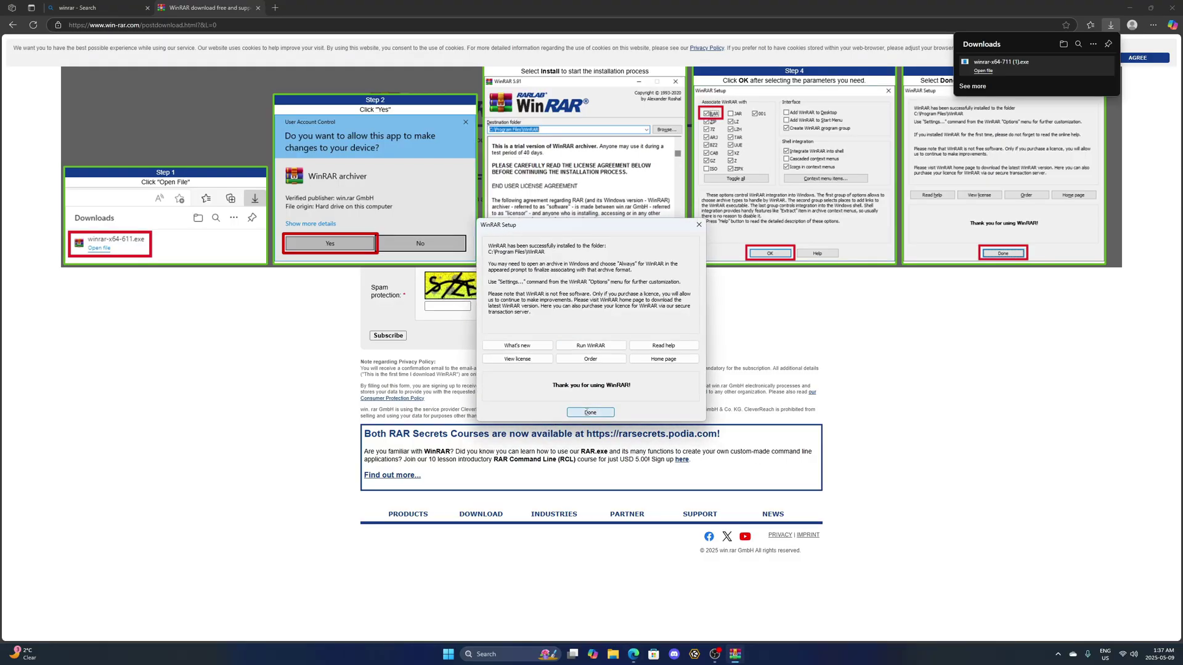
pyautogui.click(591, 414)
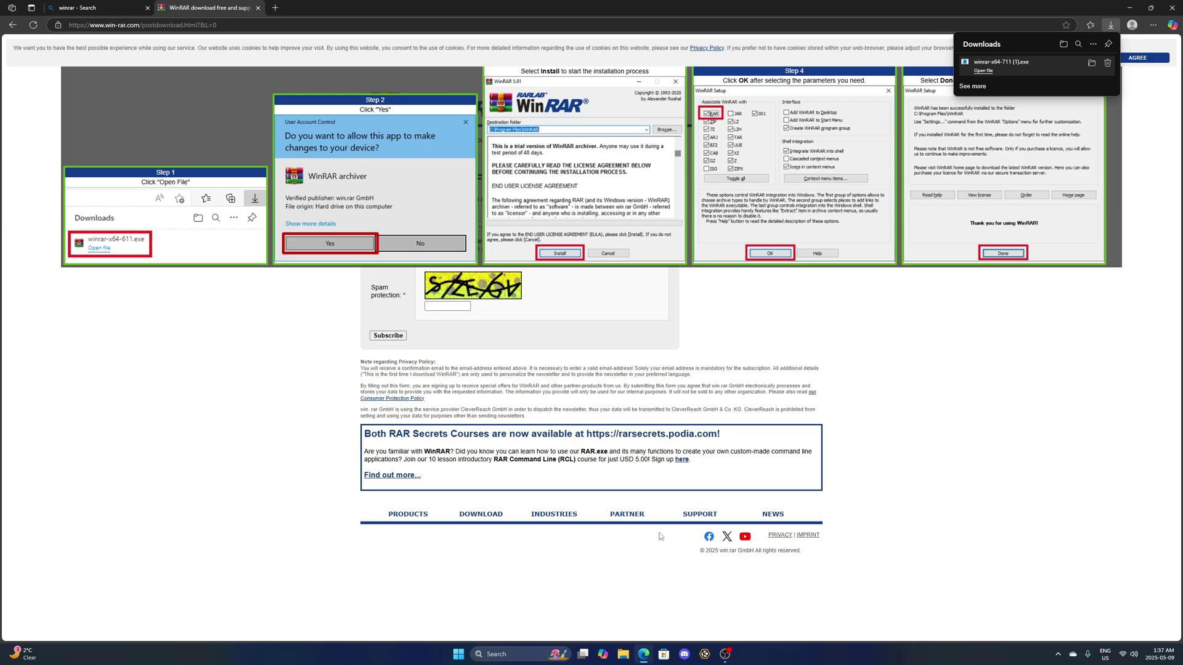
# Open a new browser window and search the web for frosty mod manager download.
pyautogui.hotkey('ctrl', 'n')
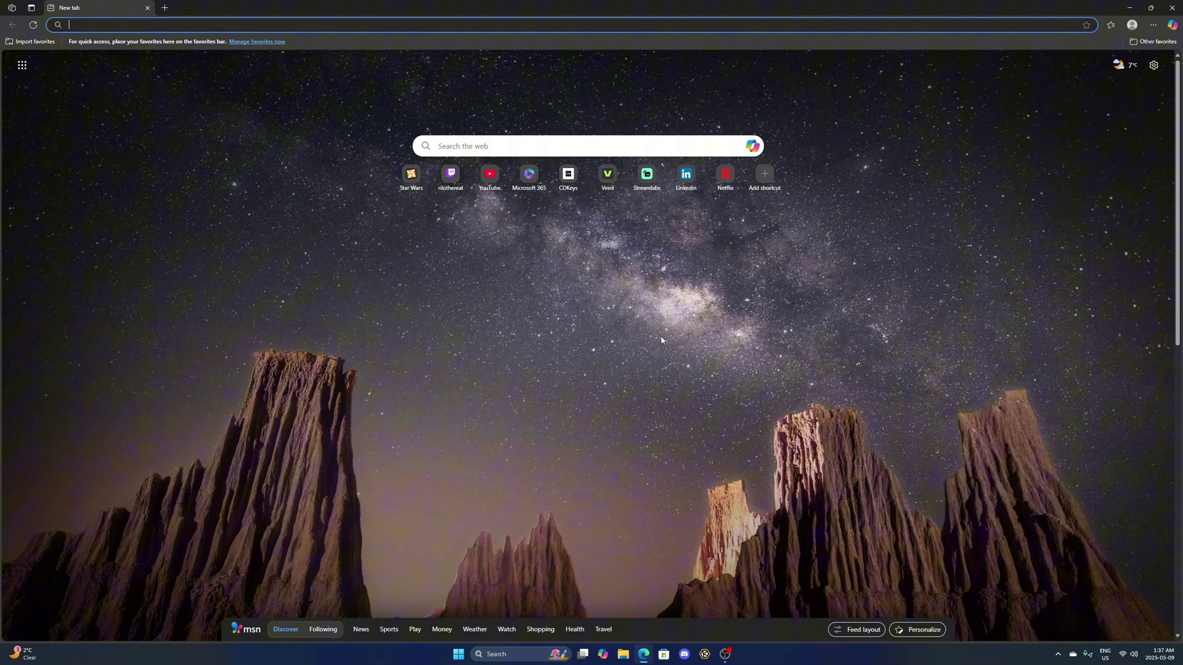
pyautogui.write('frosty mod manager download')
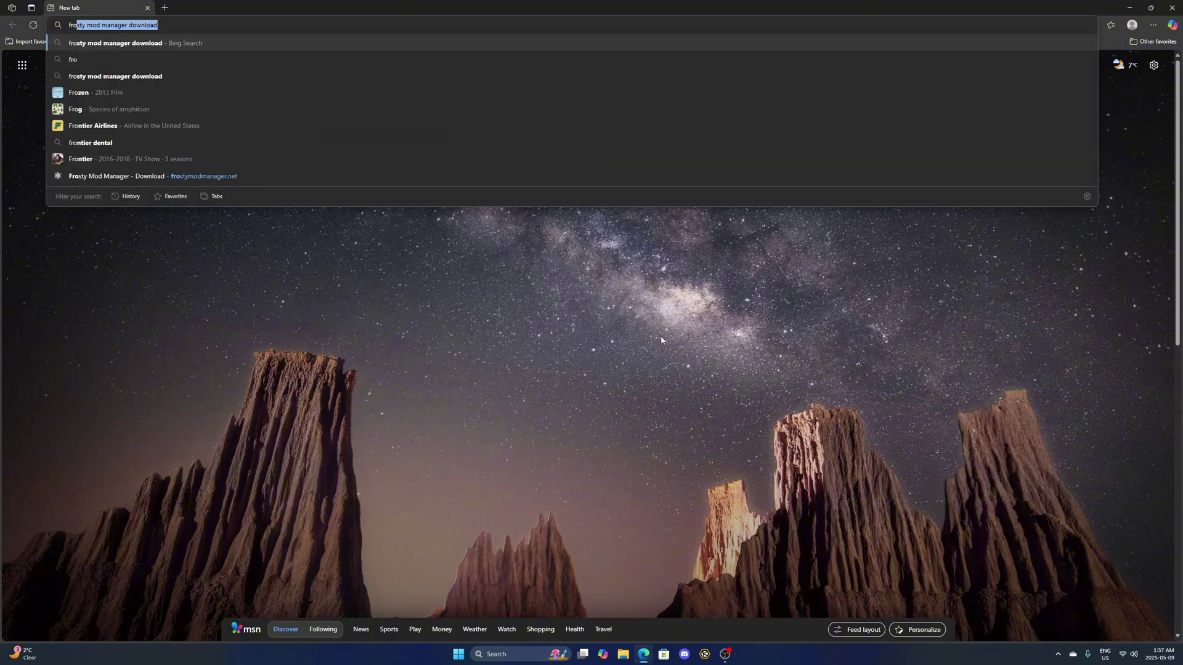
pyautogui.press('Return')
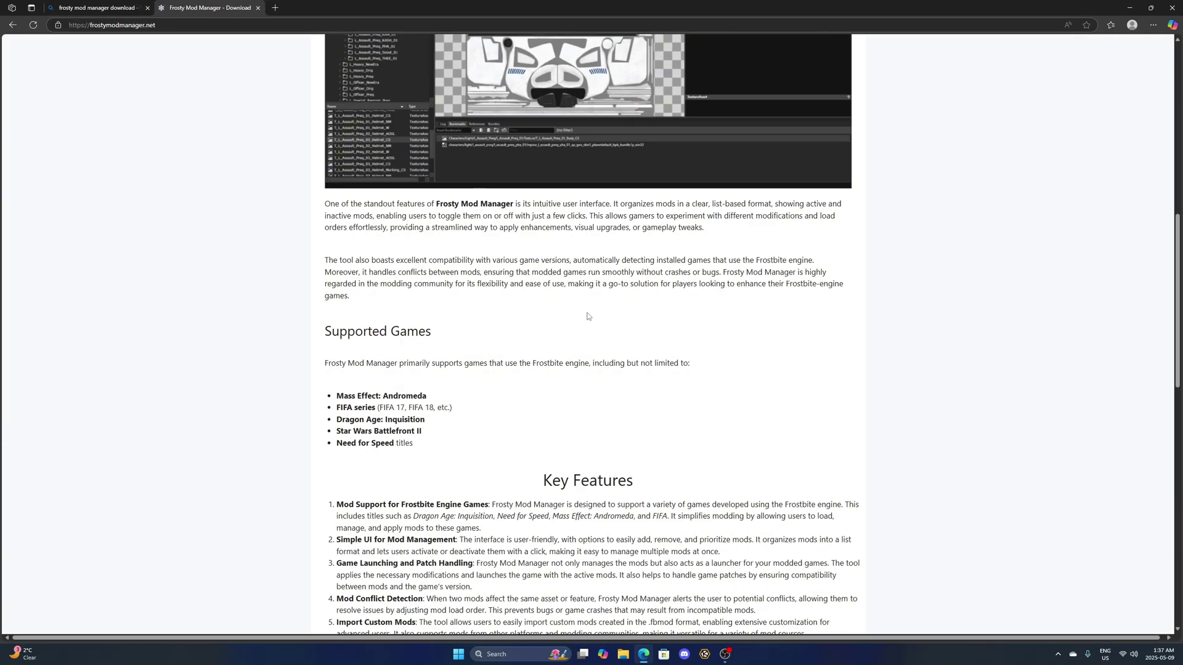
# Find the download section of the Frosty Mod Manager page and download FrostyModManager.zip.
pyautogui.scroll(-3, 587, 319)
pyautogui.scroll(1, 610, 244)
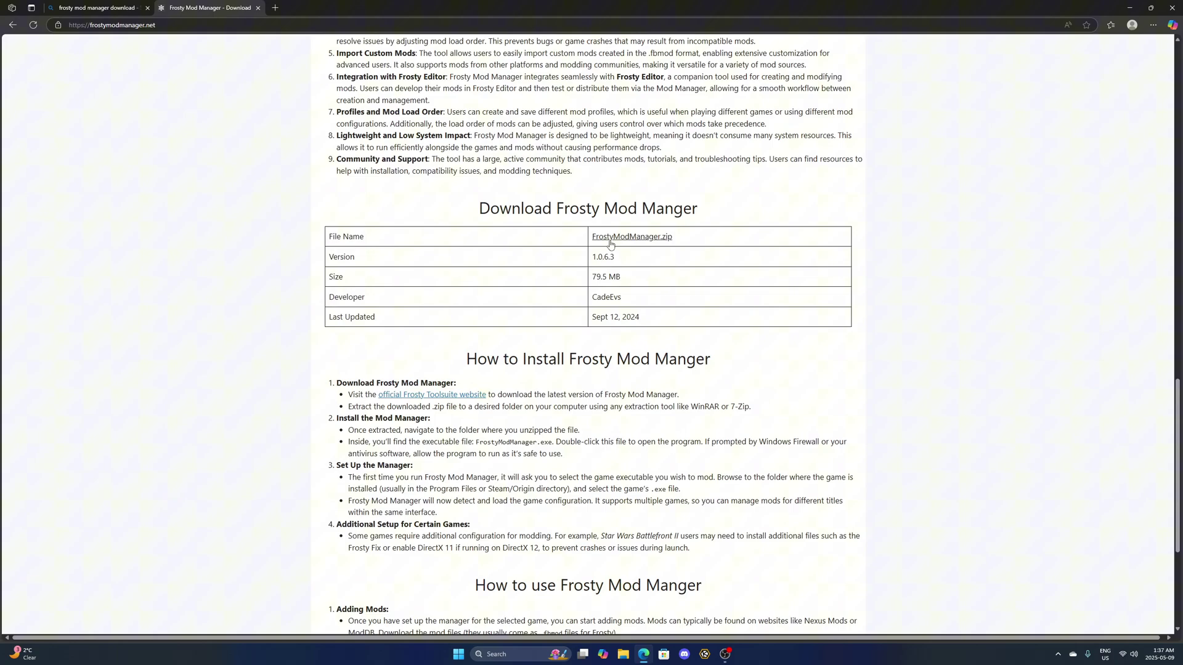
pyautogui.click(612, 244)
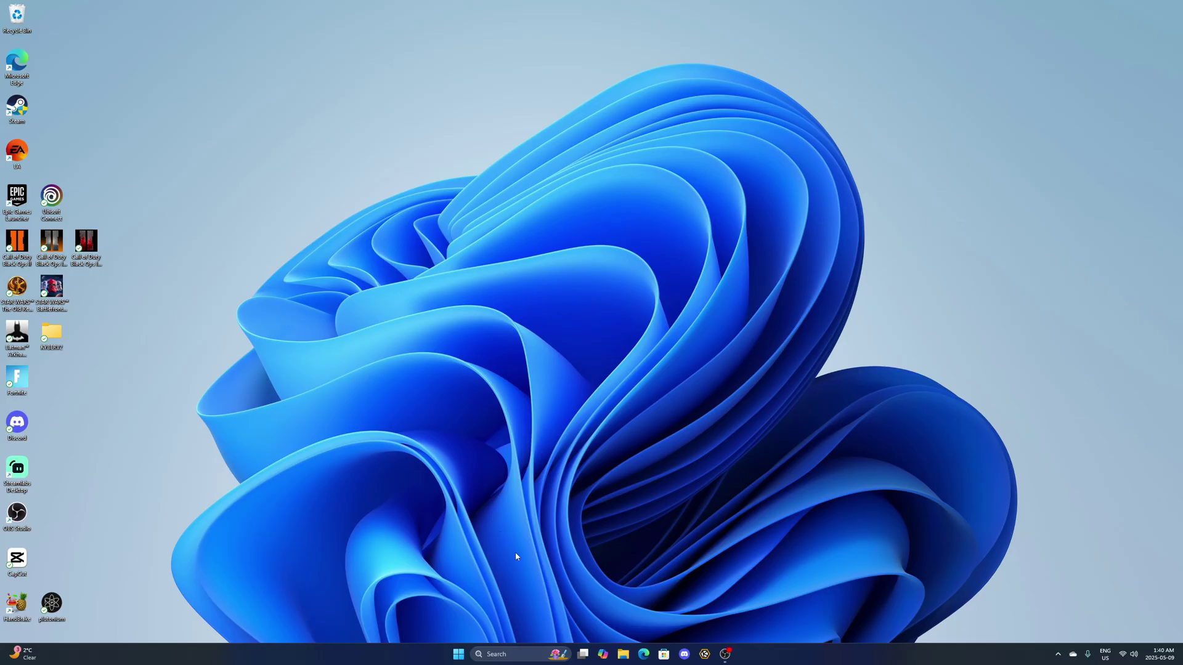
# Switch to File Explorer, go to the inner FrostyModManager folder in Downloads and launch the FrostyModManager application.
pyautogui.click(624, 658)
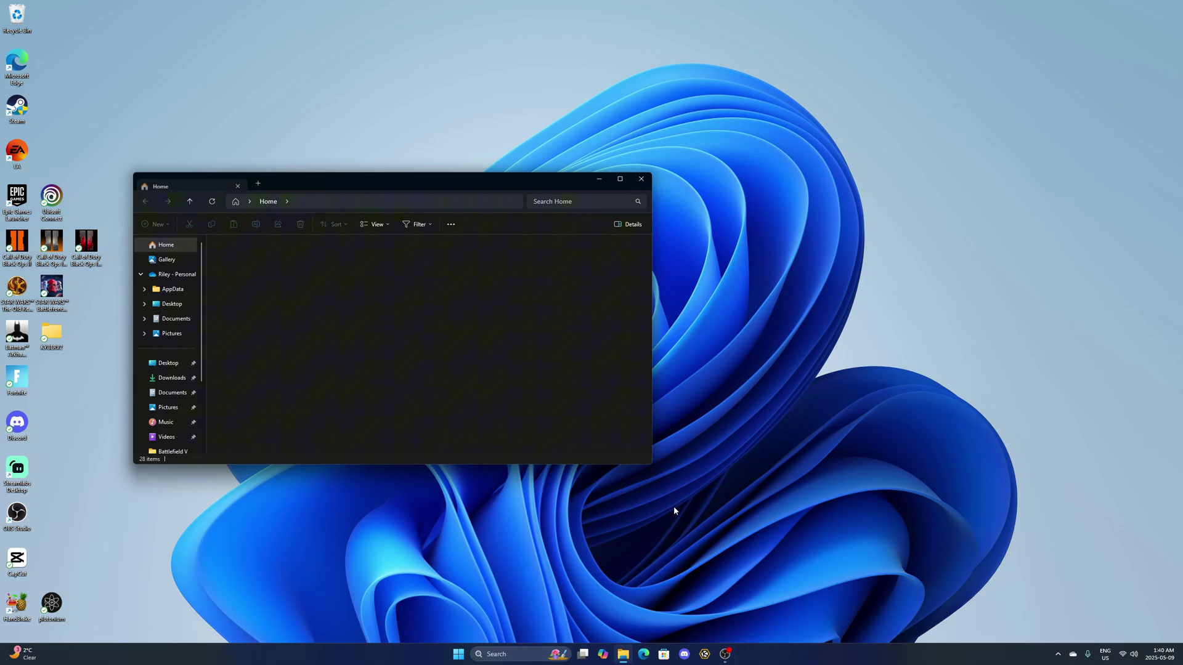
pyautogui.click(166, 379)
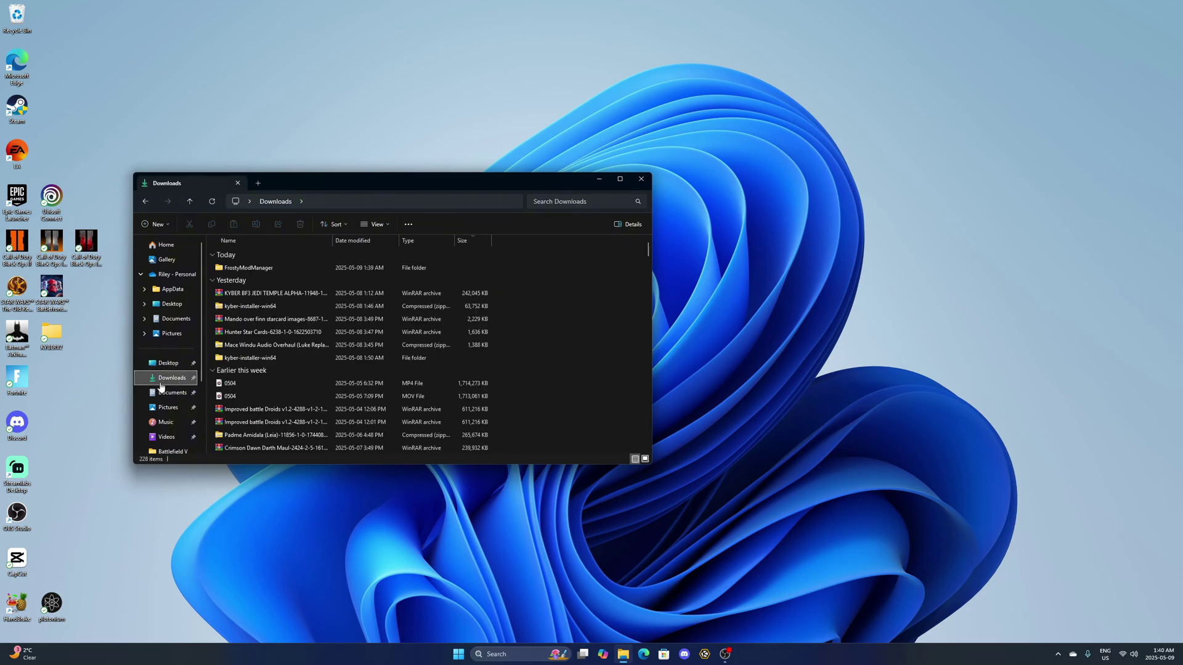
pyautogui.doubleClick(259, 269)
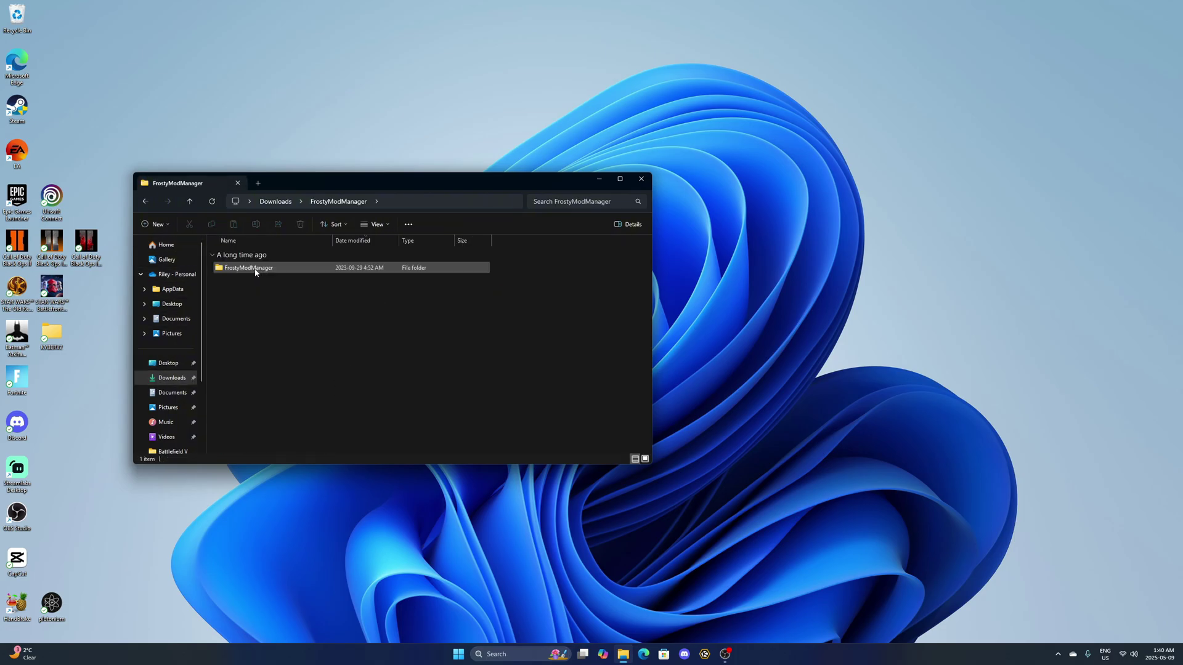
pyautogui.doubleClick(260, 269)
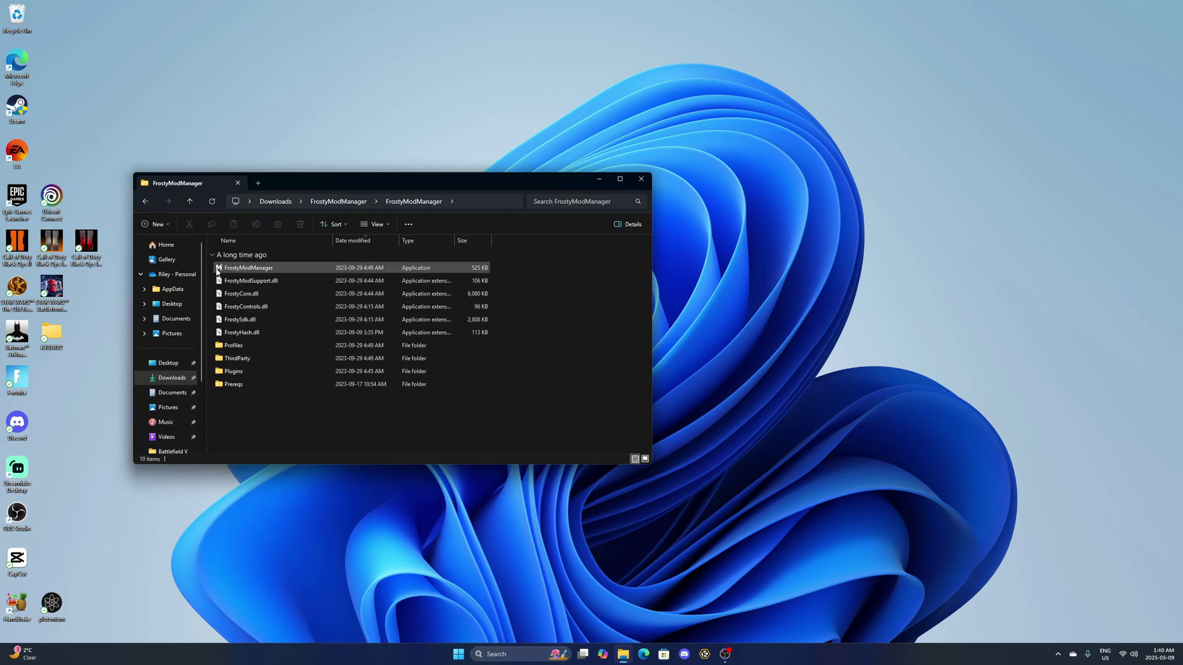
pyautogui.doubleClick(221, 269)
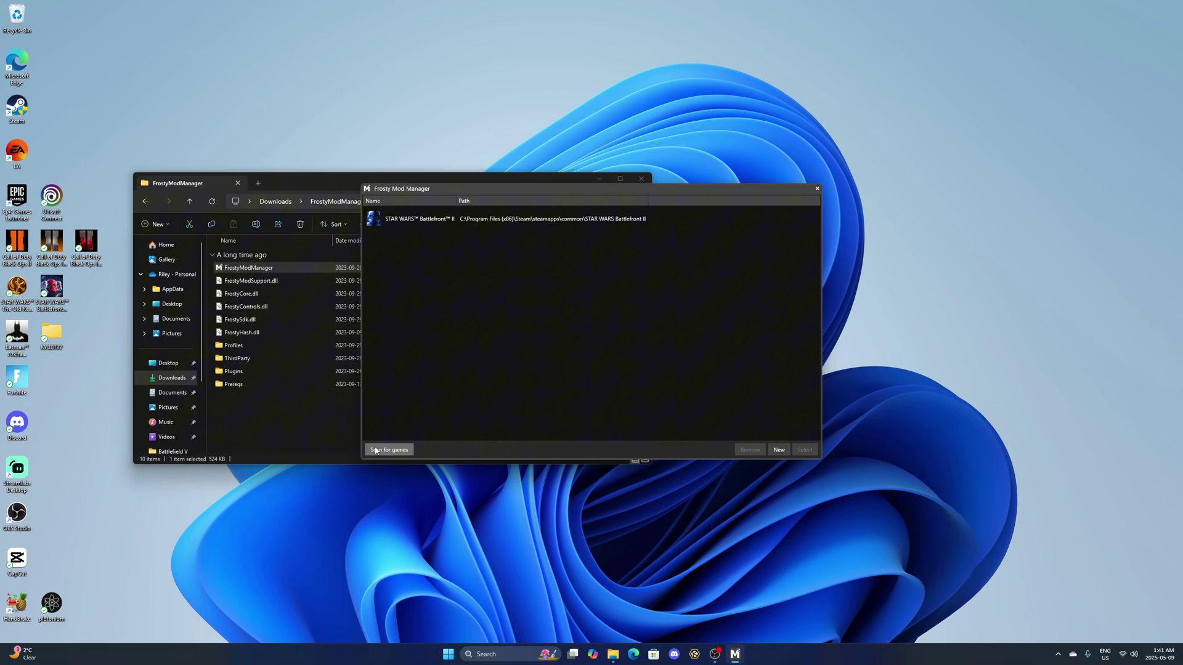
# Load the STAR WARS Battlefront II game in Frosty Mod Manager and pin the program to the taskbar.
pyautogui.click(490, 220)
pyautogui.click(804, 450)
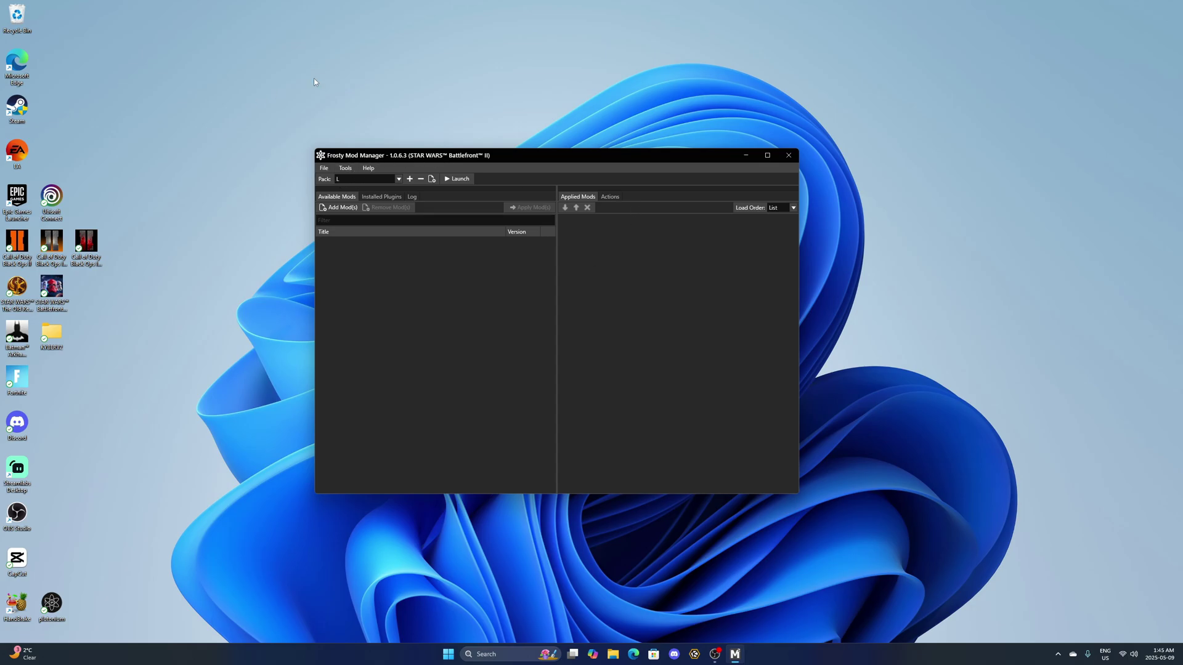
pyautogui.rightClick(737, 654)
pyautogui.click(701, 620)
# Switch to Microsoft Edge and open the Nexus Mods page for Star Wars: Battlefront II (2017).
pyautogui.click(633, 654)
pyautogui.write('nexus')
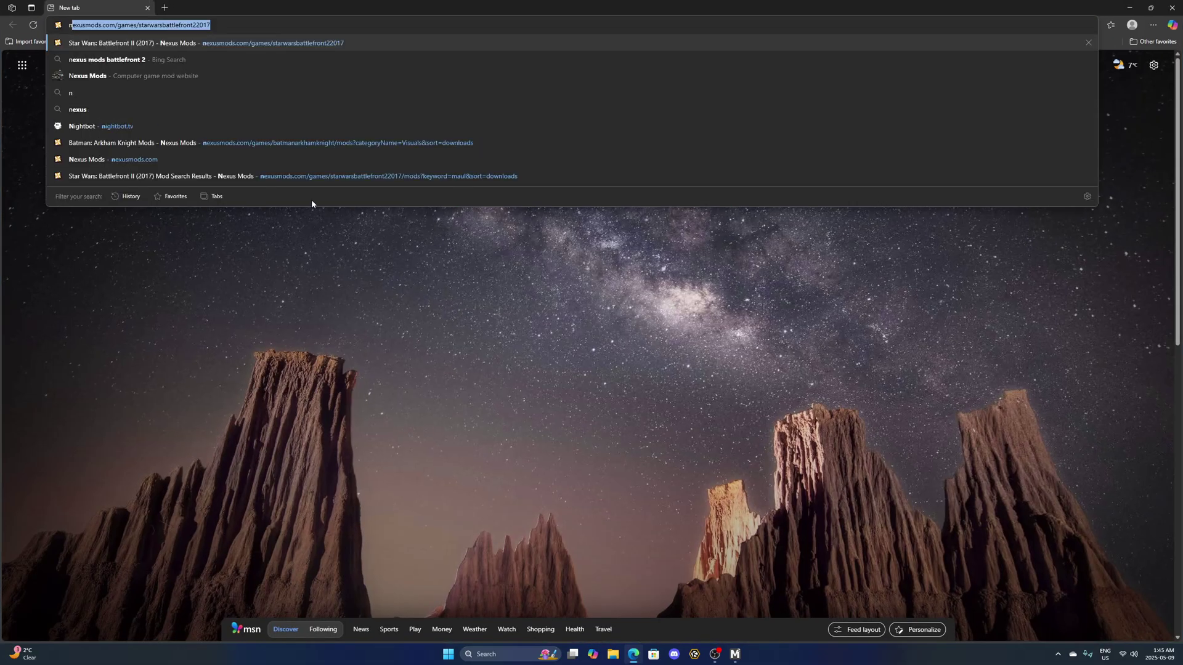
pyautogui.click(194, 43)
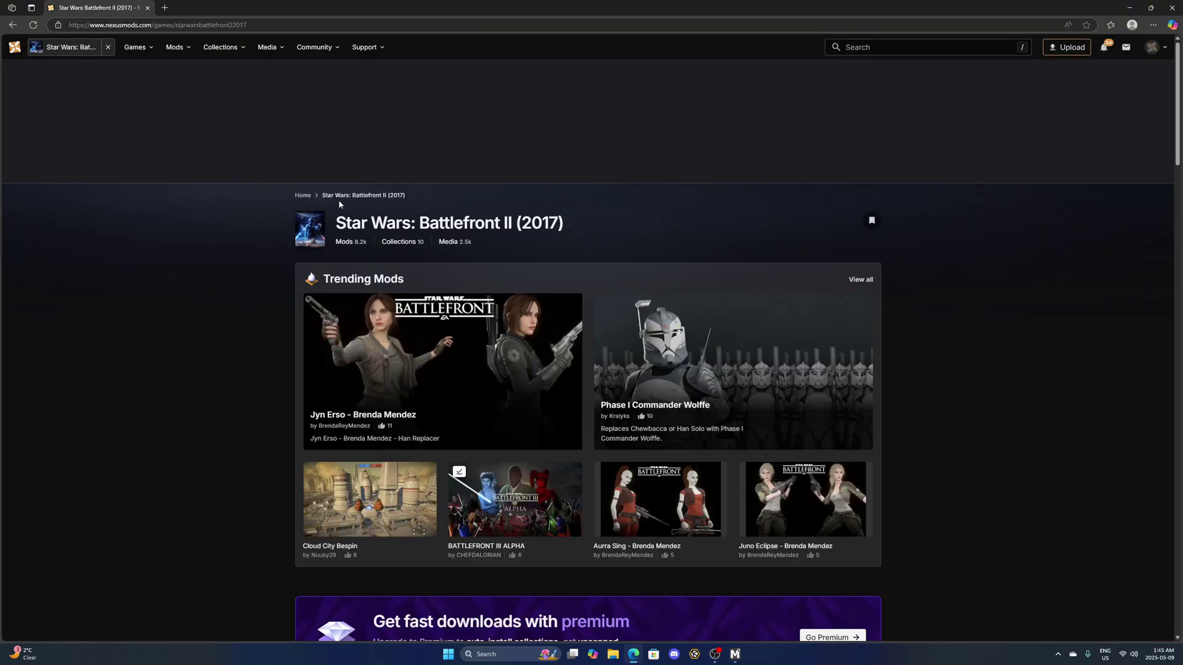
# Clear the selected game on Nexus Mods, search for "battle" and open Star Wars: Battlefront II (2017).
pyautogui.click(109, 48)
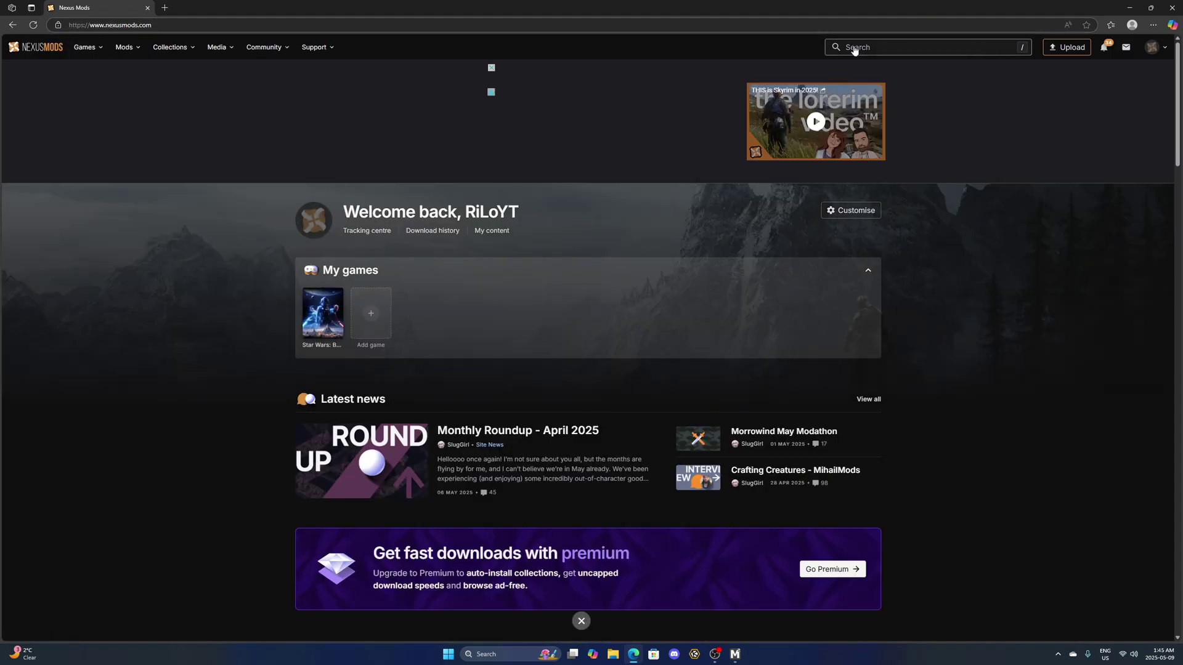
pyautogui.click(871, 47)
pyautogui.write('battle')
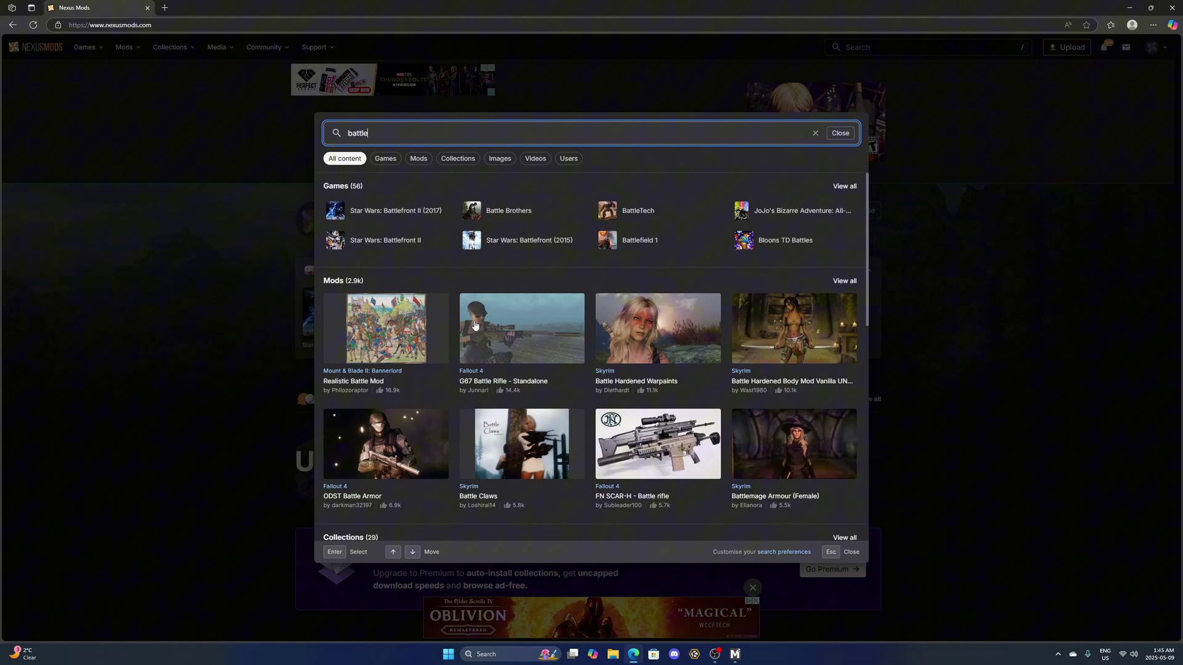
pyautogui.click(425, 212)
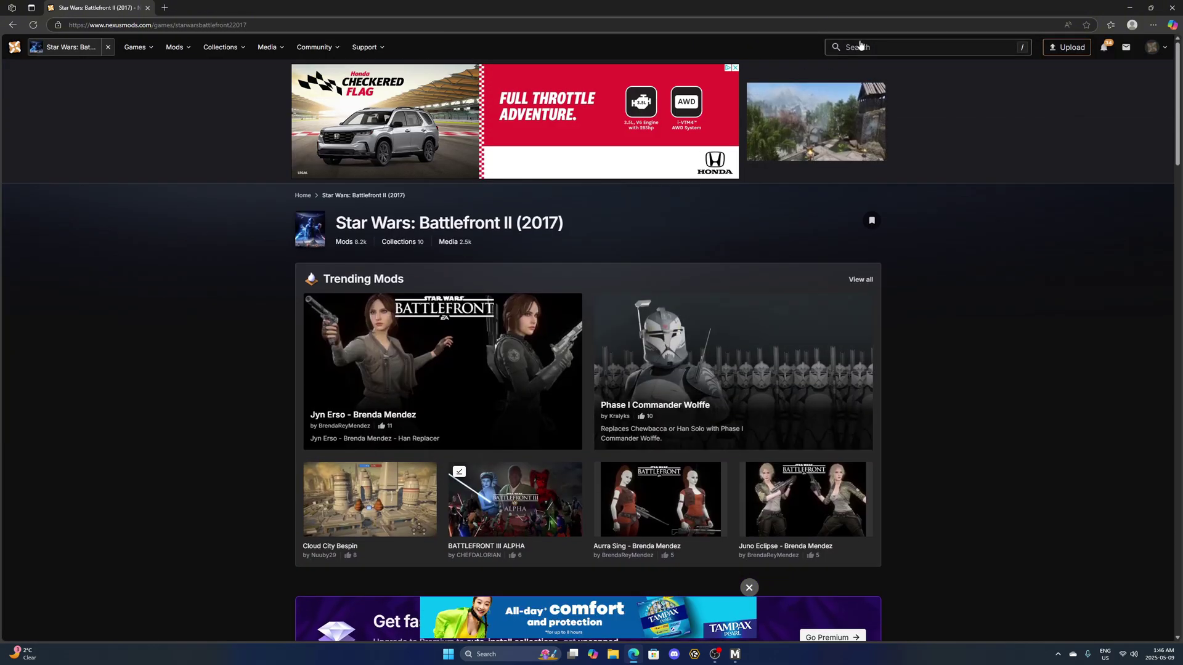
# Search the game's mods for "darth" and open the Battle Damaged Darth Vader mod.
pyautogui.click(861, 45)
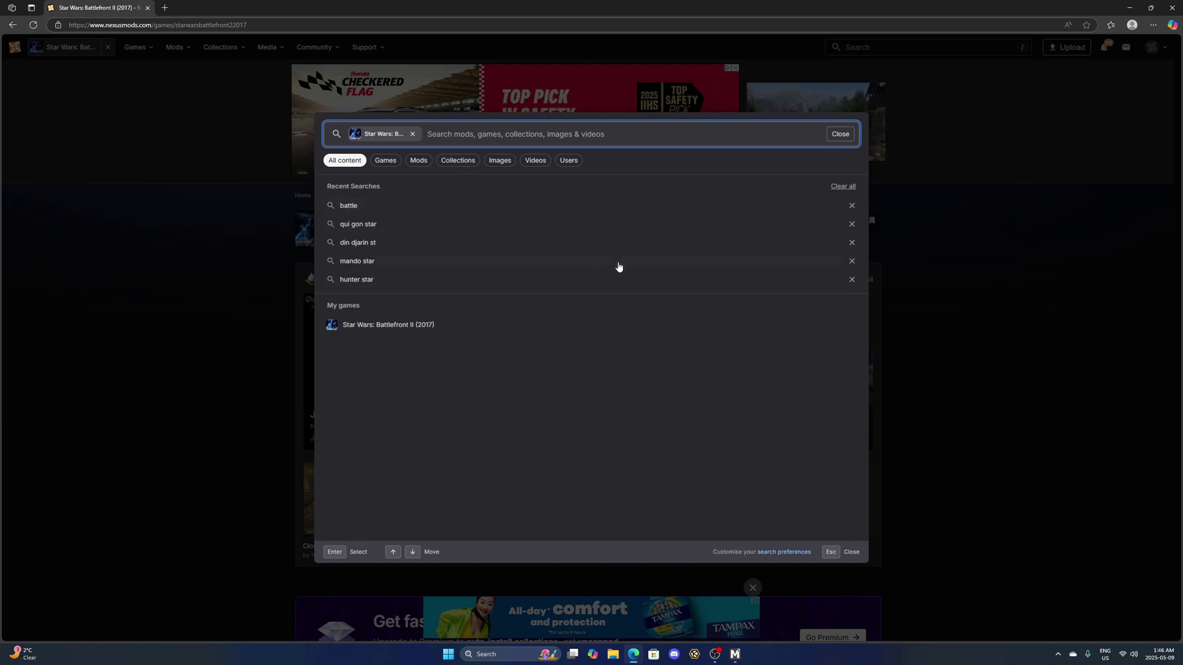
pyautogui.write('dart')
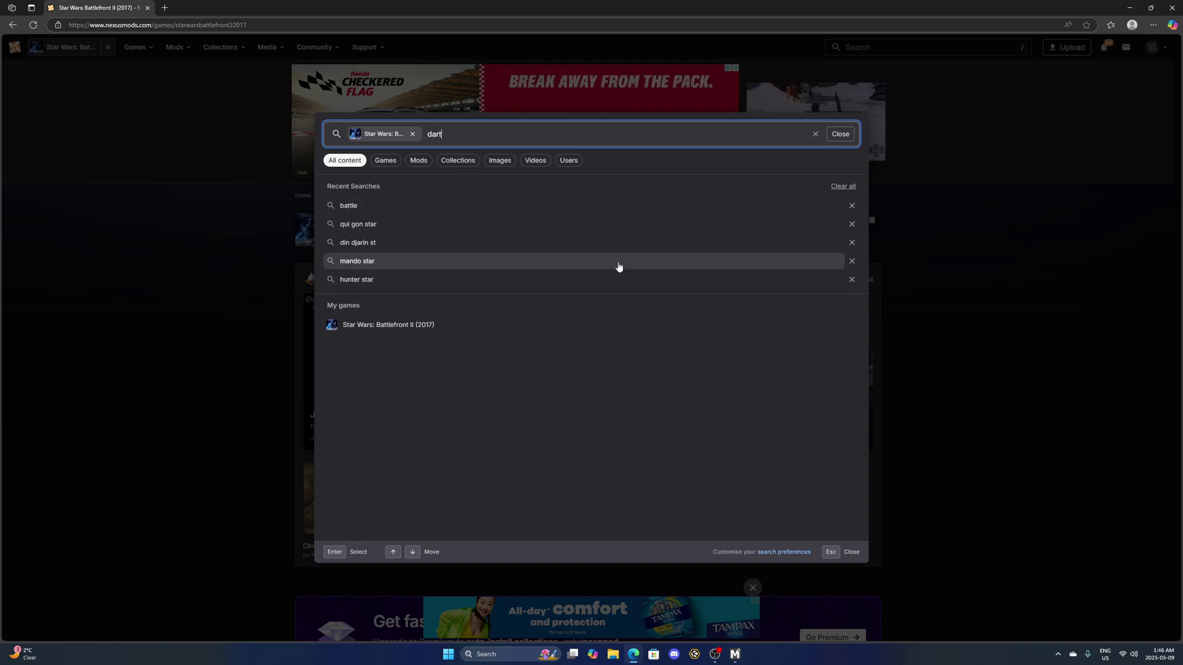
pyautogui.write('h')
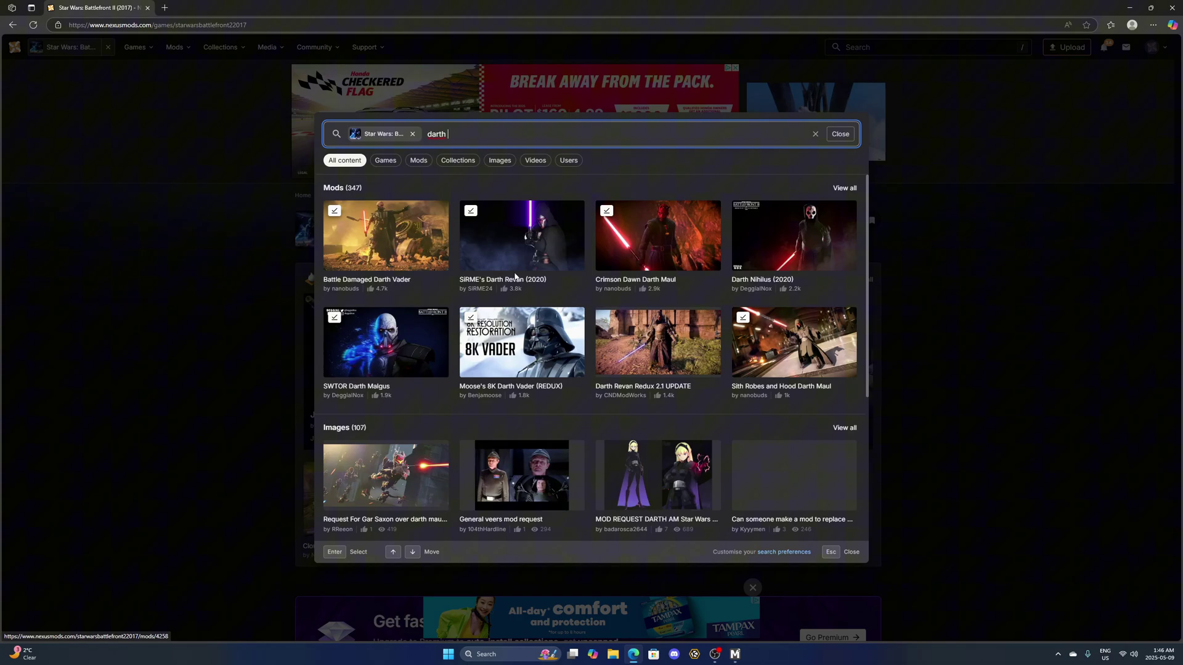
pyautogui.click(395, 247)
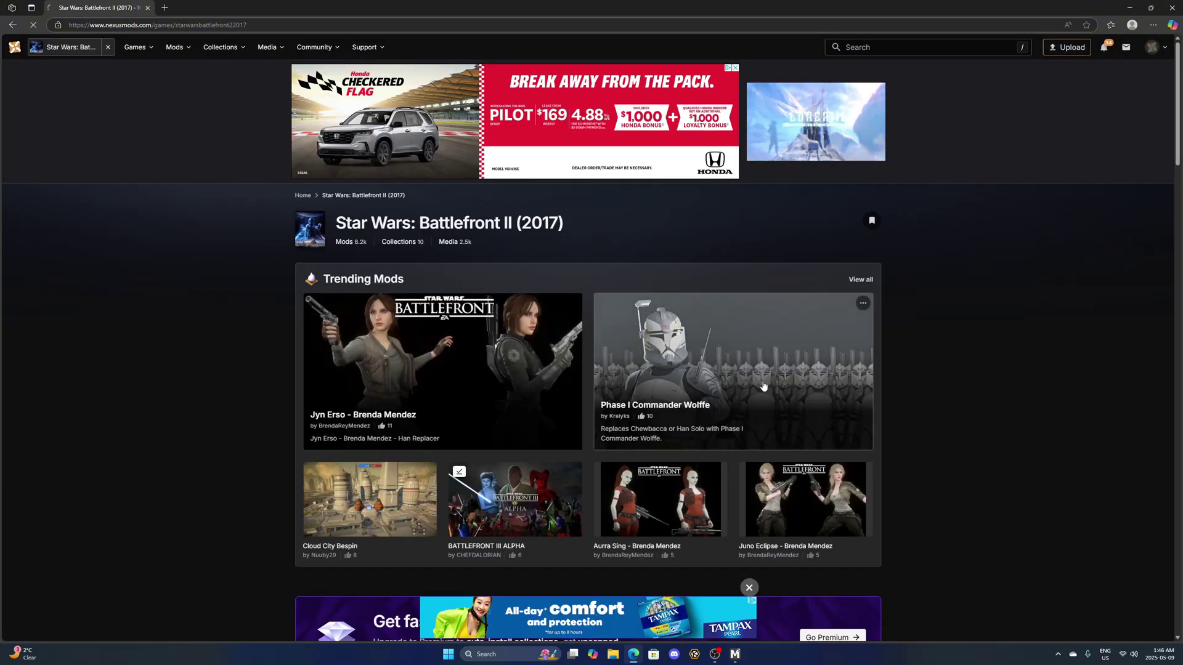
# Look over the Battle Damaged Darth Vader page and open its list of main files.
pyautogui.scroll(-2, 580, 381)
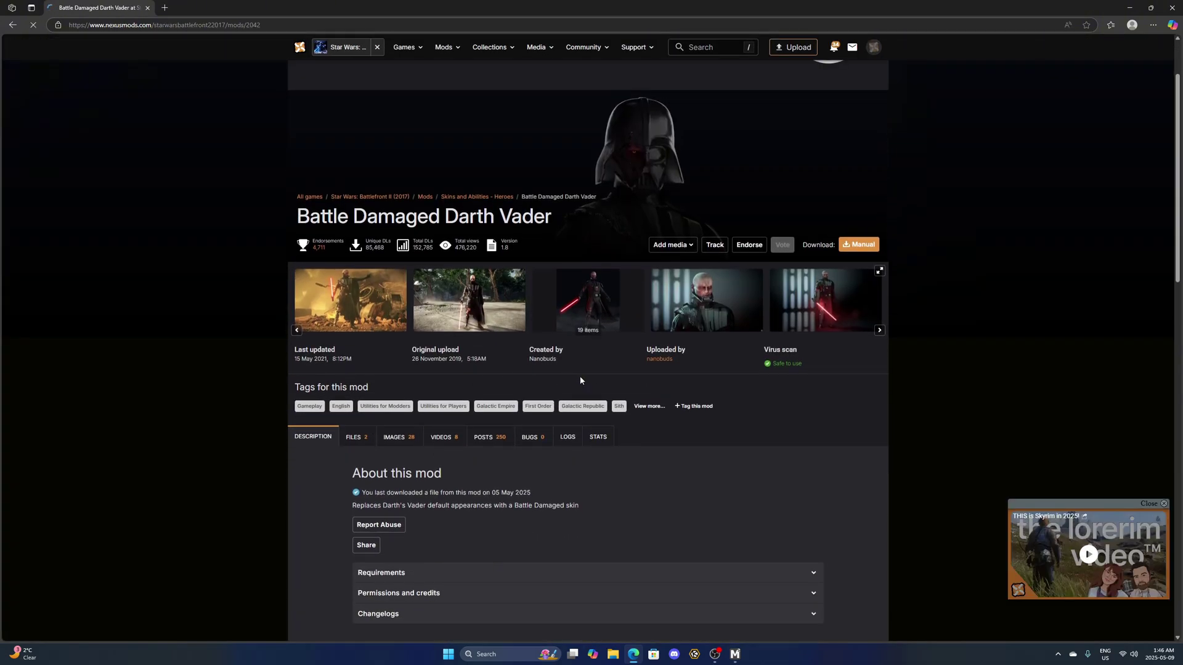
pyautogui.scroll(2, 588, 400)
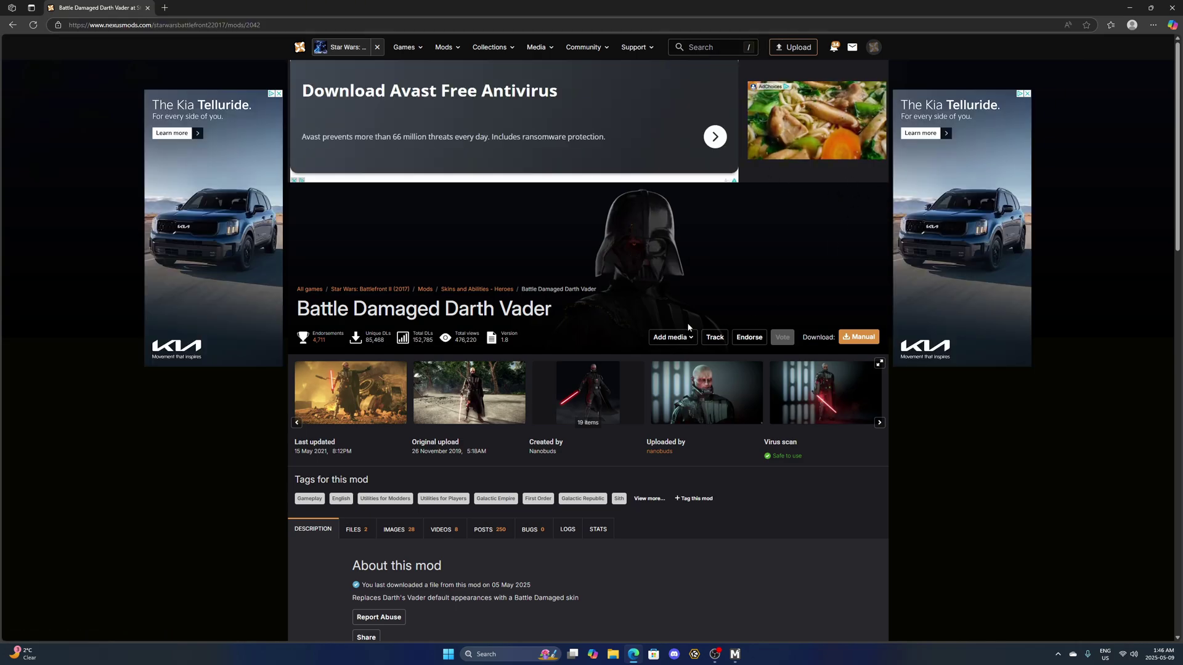
pyautogui.scroll(-2, 552, 421)
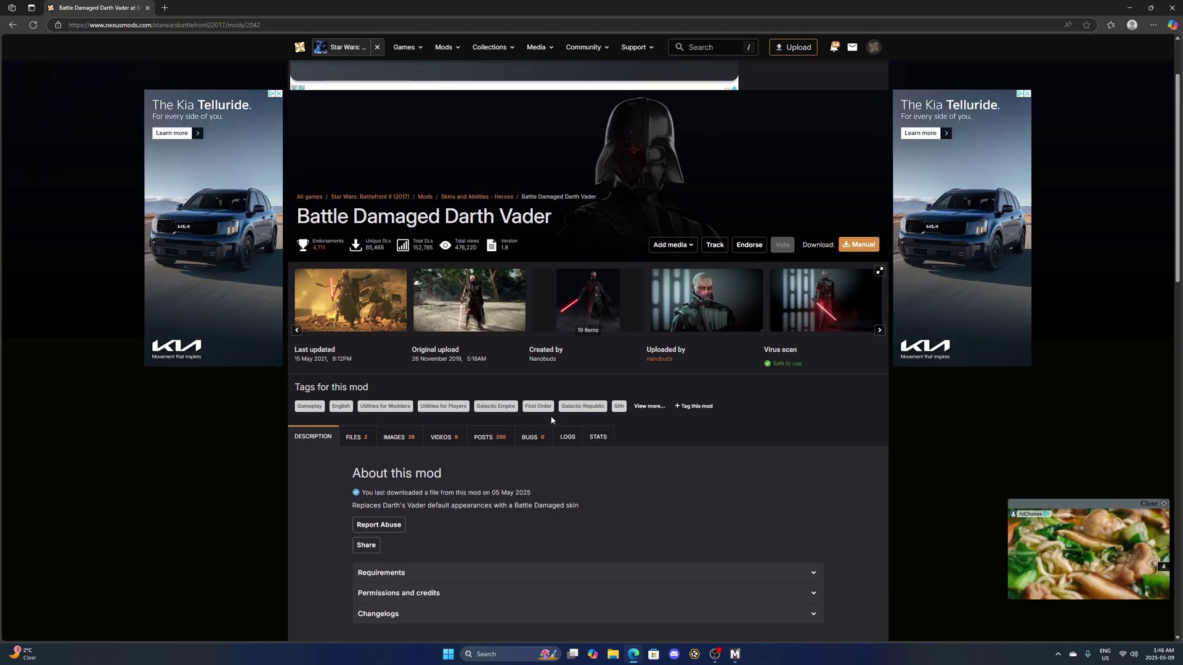
pyautogui.click(350, 434)
pyautogui.scroll(-3, 383, 415)
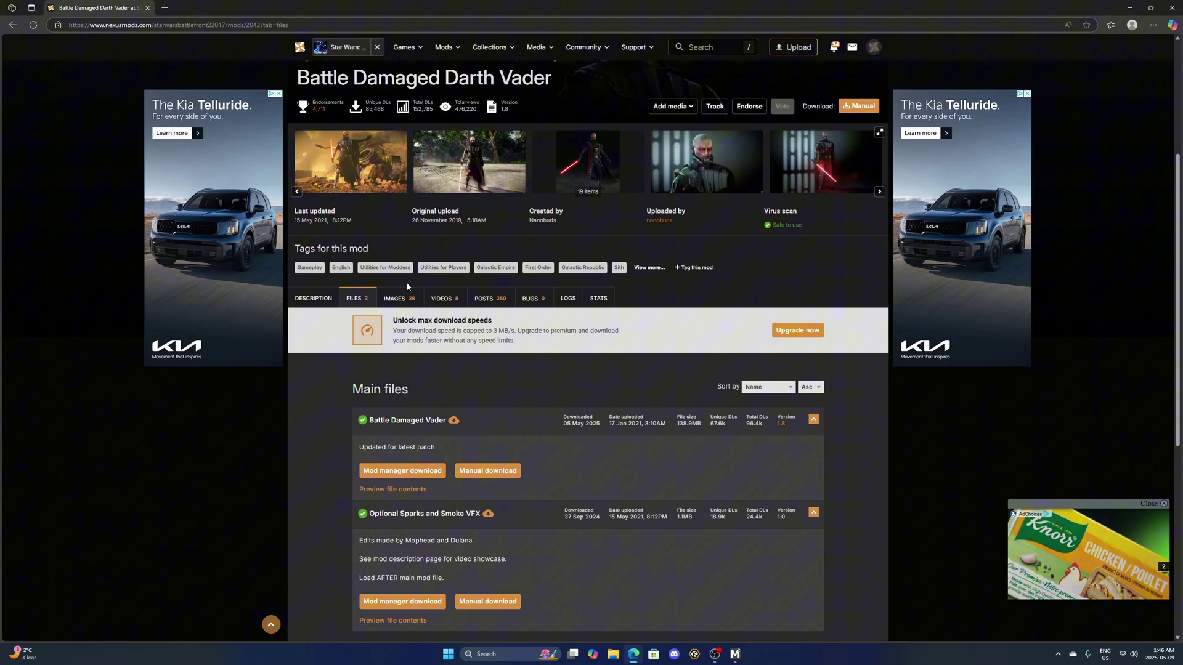
# Download the main Battle Damaged Vader file manually, using the free slow download option.
pyautogui.scroll(-1, 536, 389)
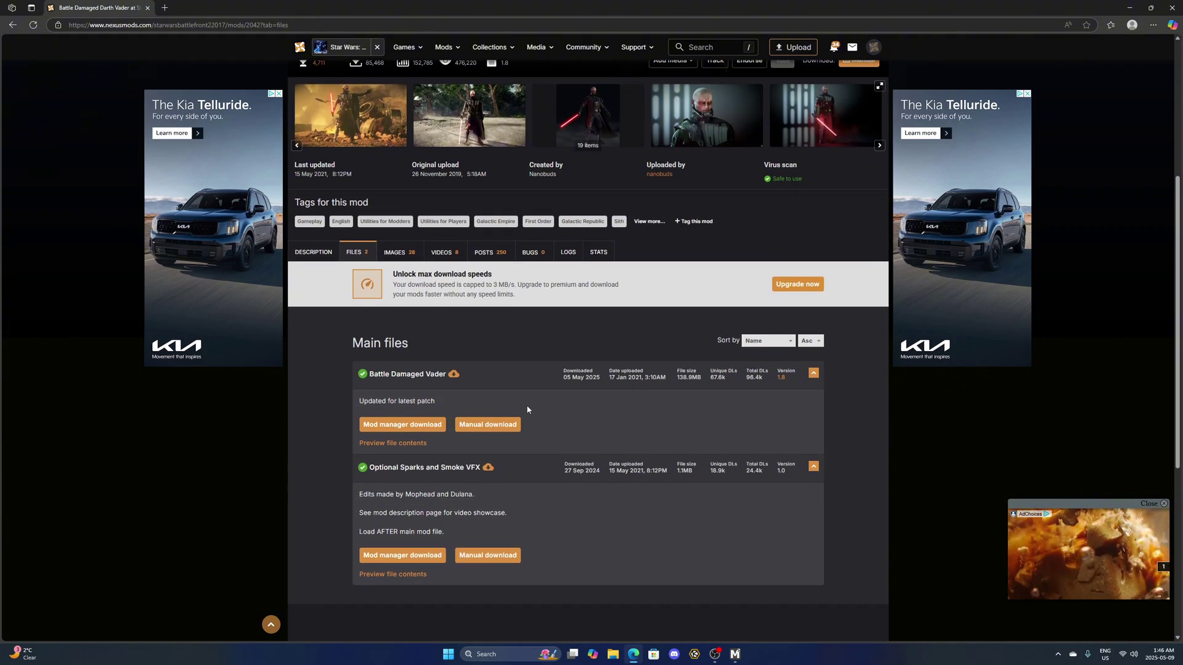
pyautogui.click(486, 423)
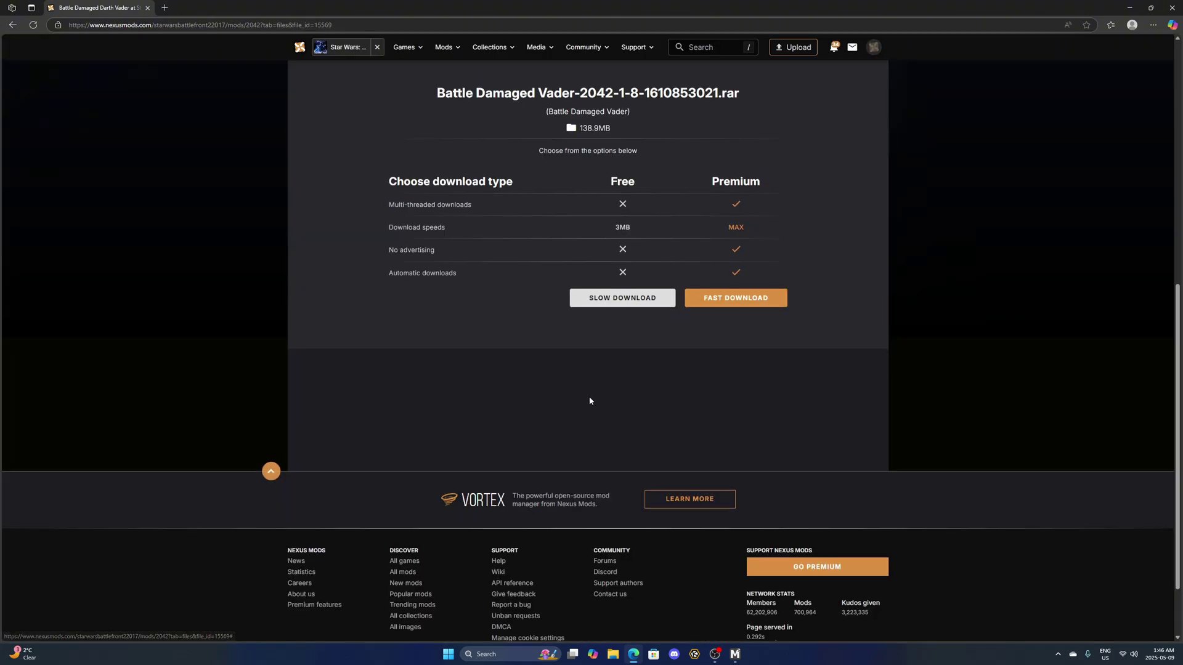
pyautogui.scroll(3, 593, 387)
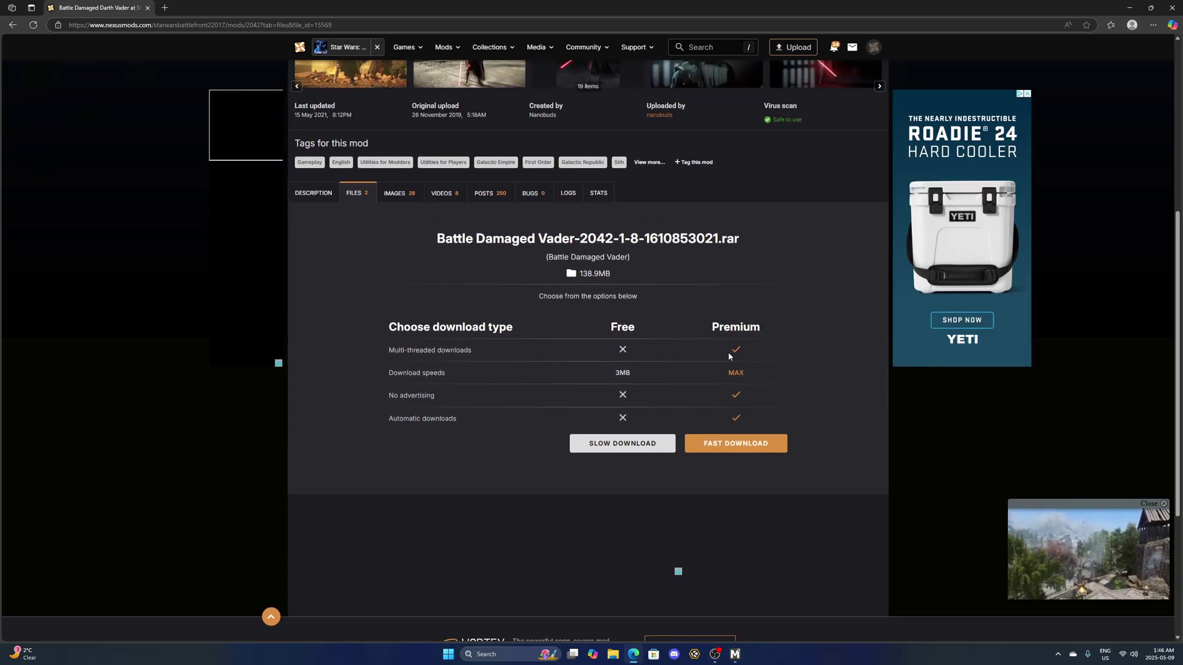
pyautogui.click(638, 449)
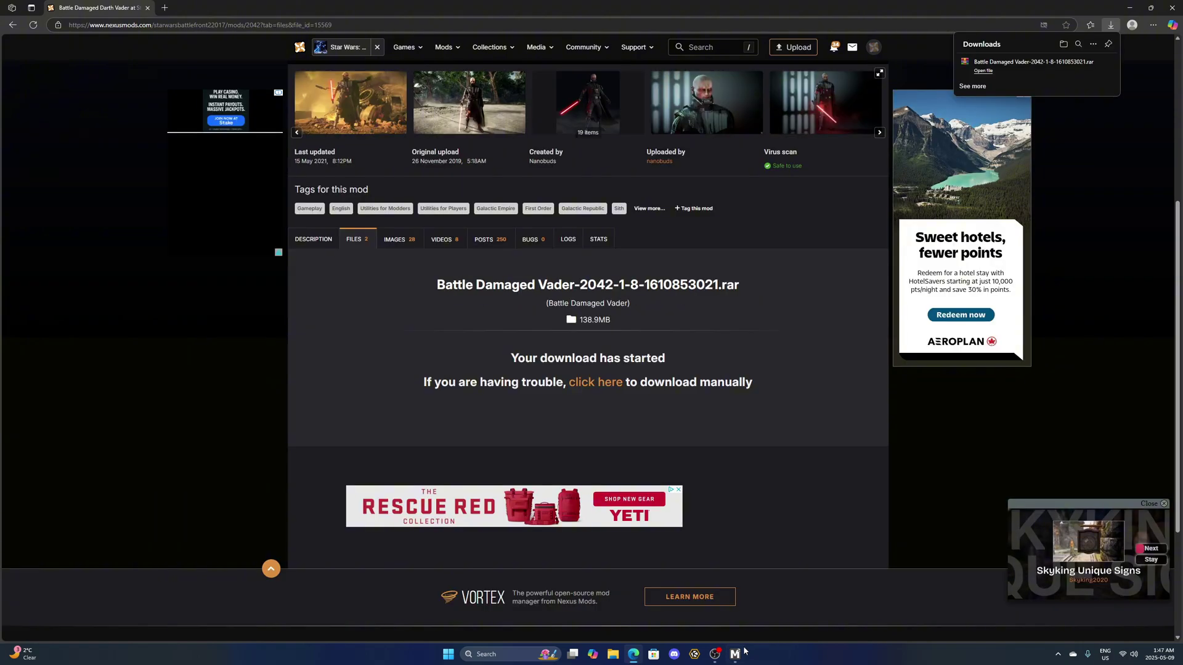
pyautogui.click(737, 655)
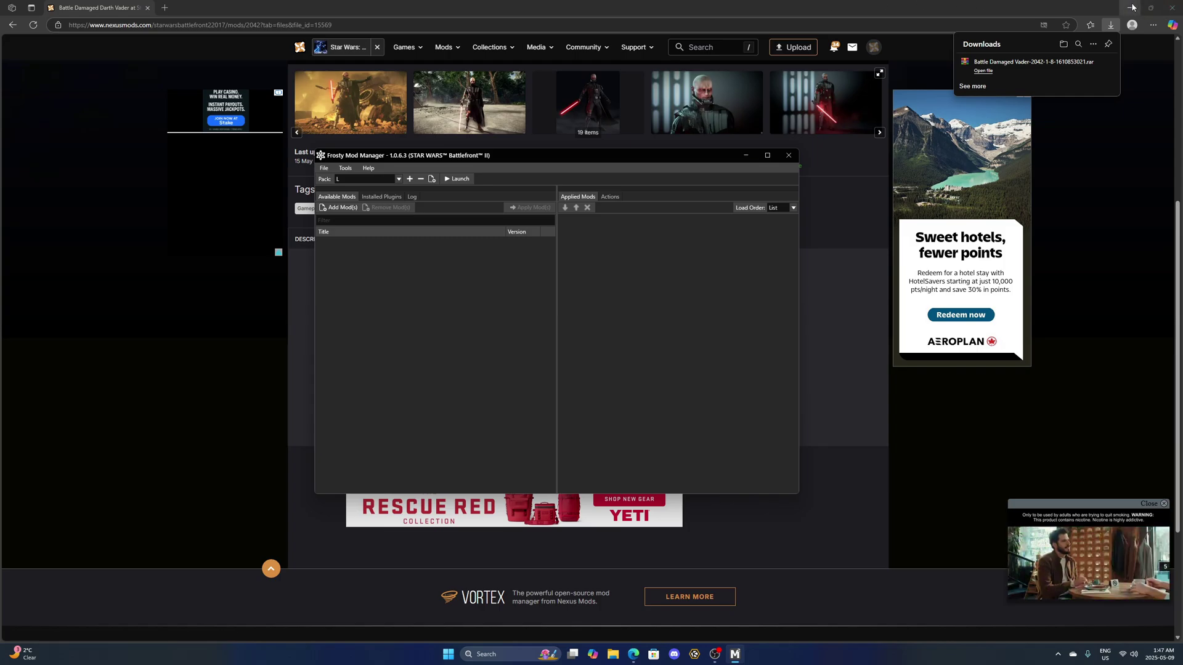
pyautogui.click(1171, 8)
pyautogui.click(339, 207)
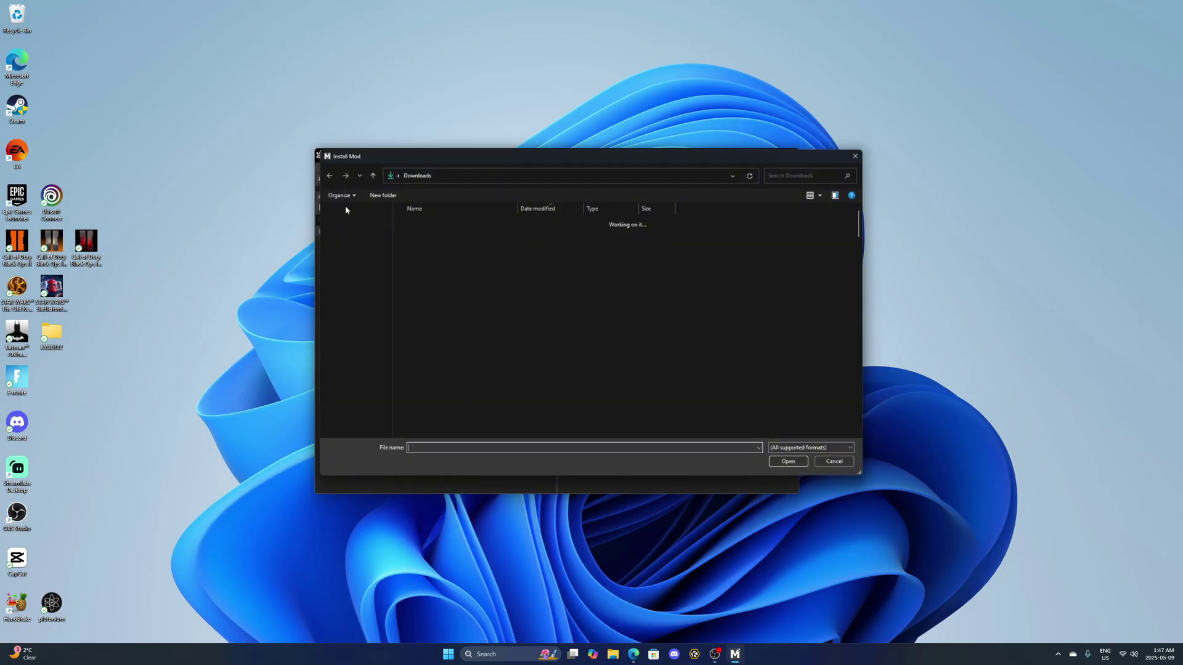
pyautogui.click(433, 236)
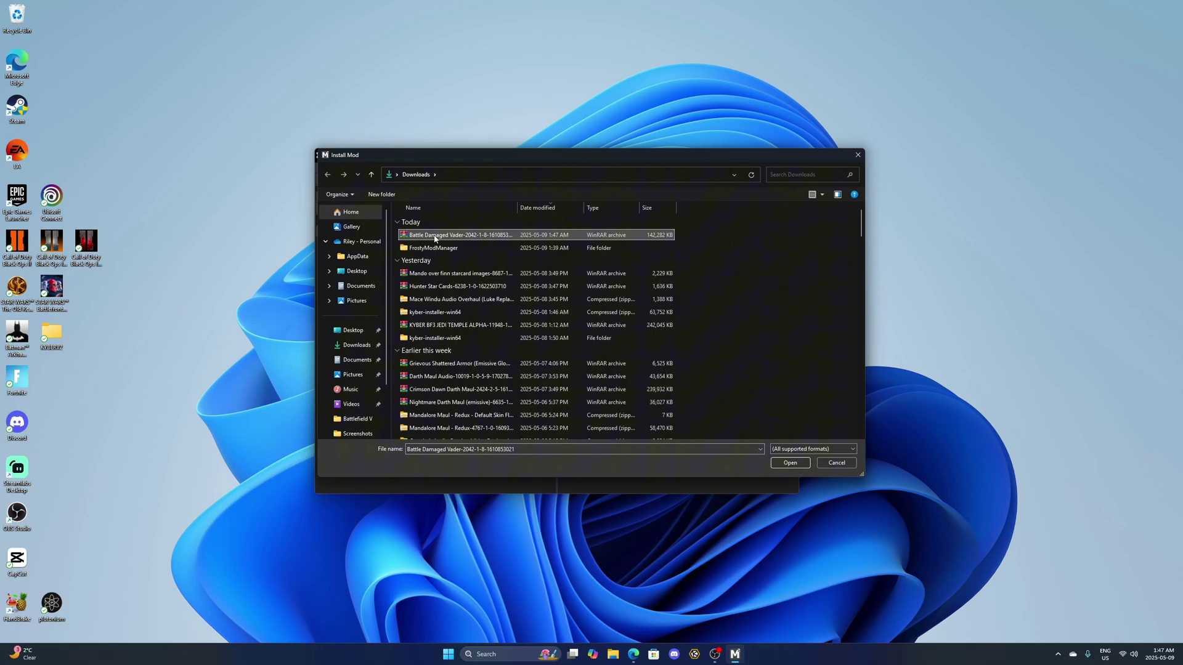
pyautogui.click(790, 463)
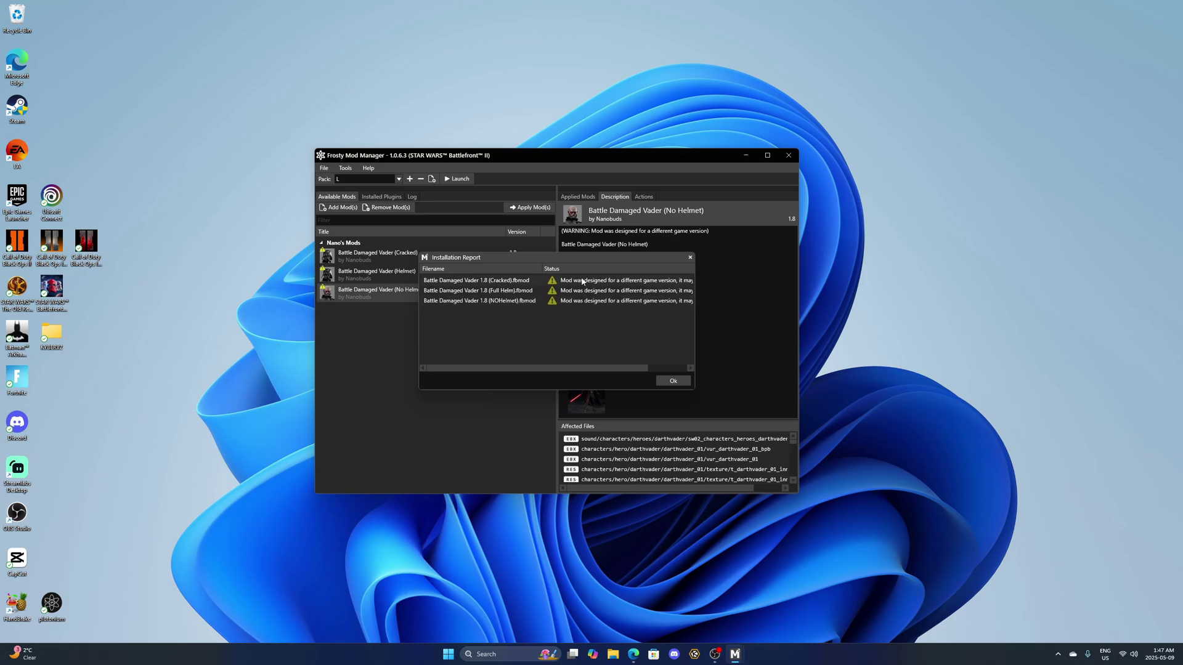
pyautogui.click(670, 380)
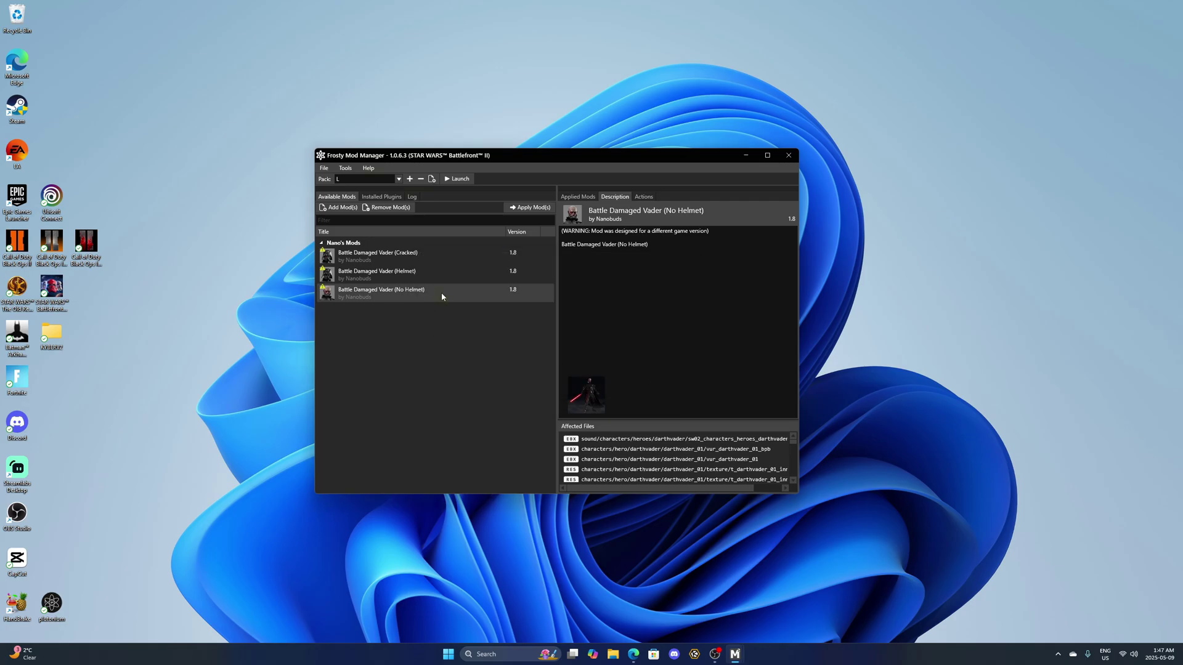
# Apply the Battle Damaged Vader (Cracked) mod to the current pack.
pyautogui.click(417, 257)
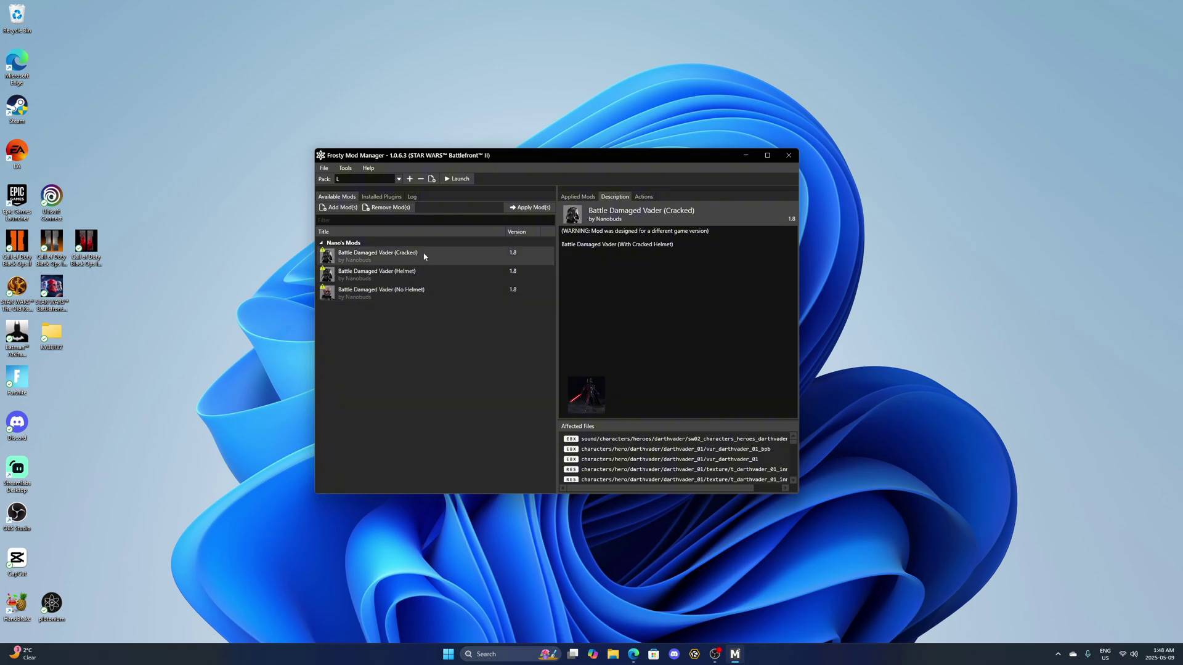
pyautogui.click(530, 210)
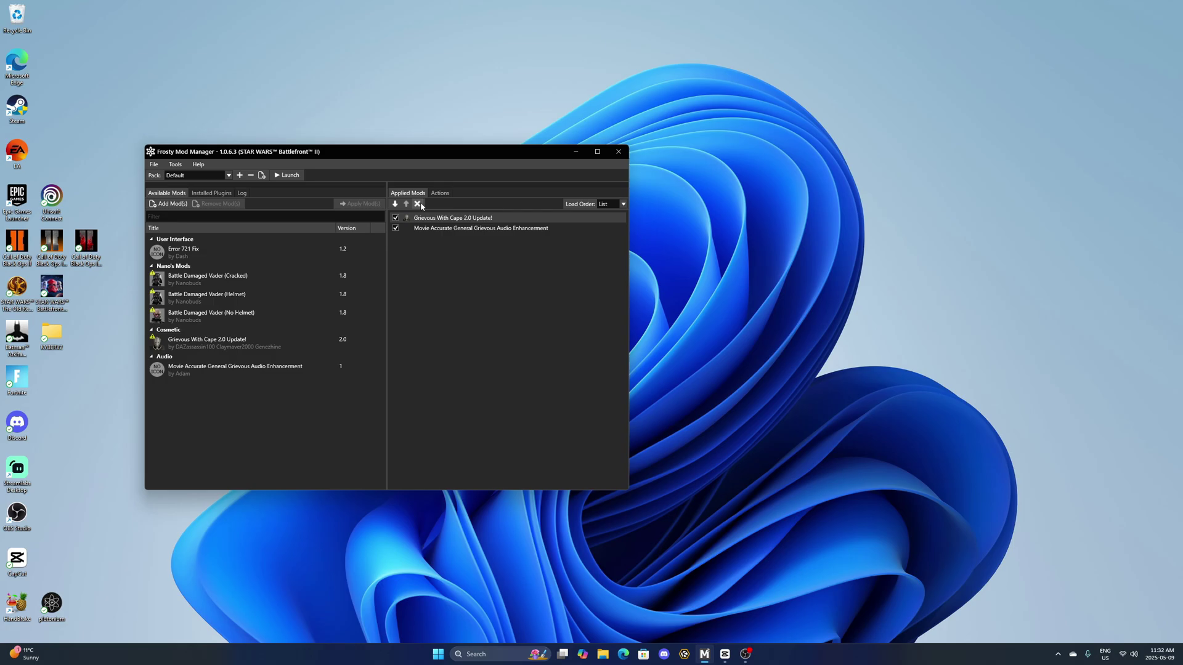
# Remove both applied mods from the Default pack, then reapply Grievous With Cape 2.0 Update! and Movie Accurate General Grievous Audio Enhancement.
pyautogui.click(419, 204)
pyautogui.click(418, 204)
pyautogui.click(205, 350)
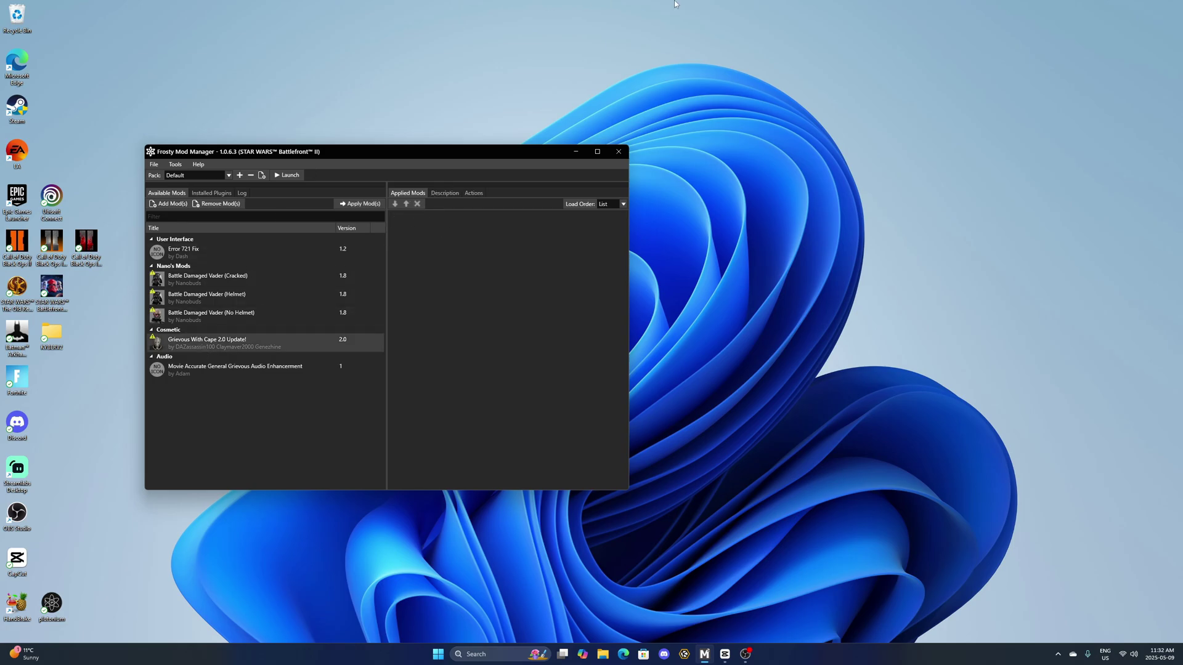
pyautogui.click(291, 370)
pyautogui.click(359, 204)
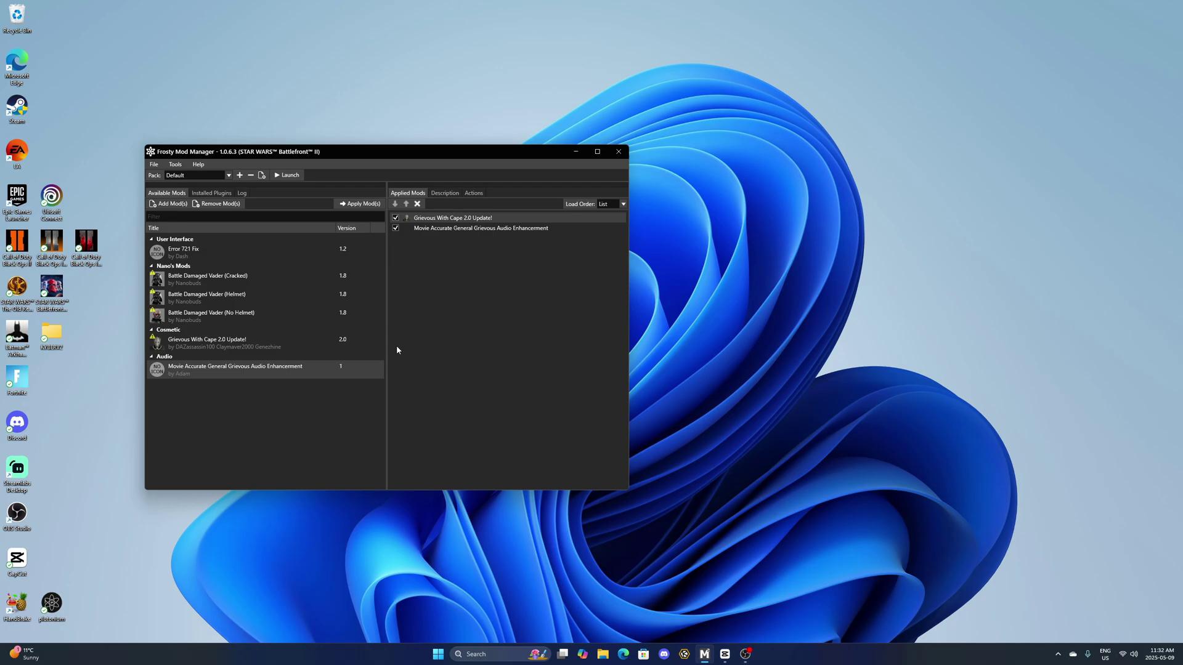
# Apply Battle Damaged Vader (Helmet) in the Default pack, and remove Battle Damaged Vader (No Helmet) from the other pack's applied mods.
pyautogui.click(267, 300)
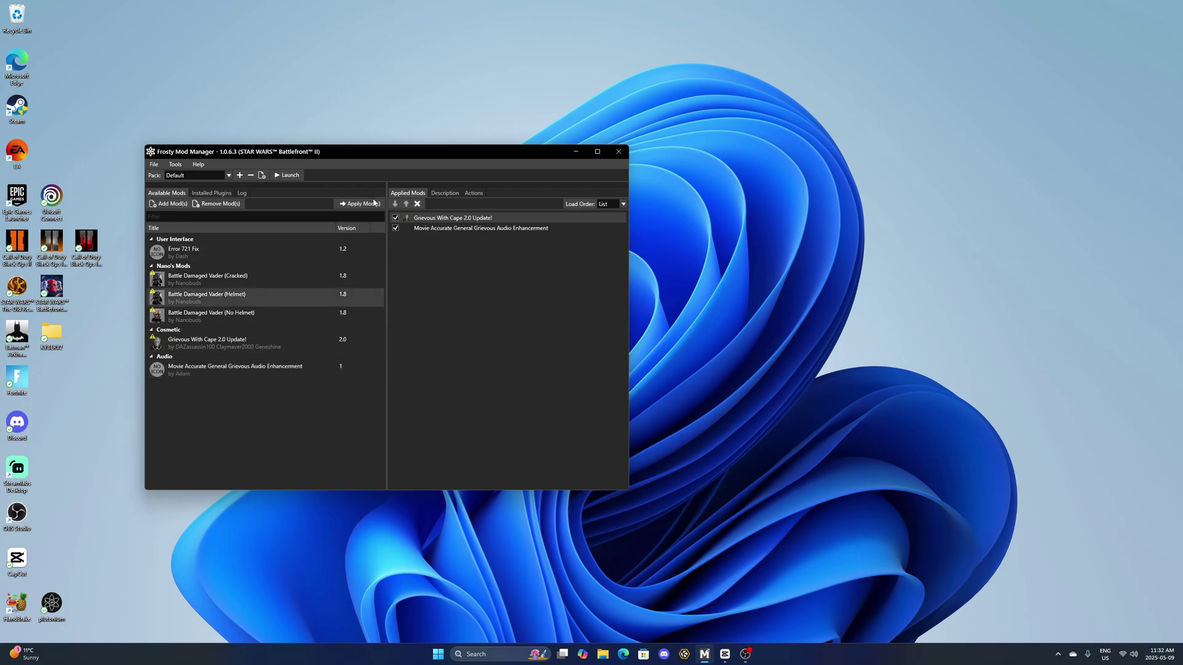
pyautogui.click(360, 204)
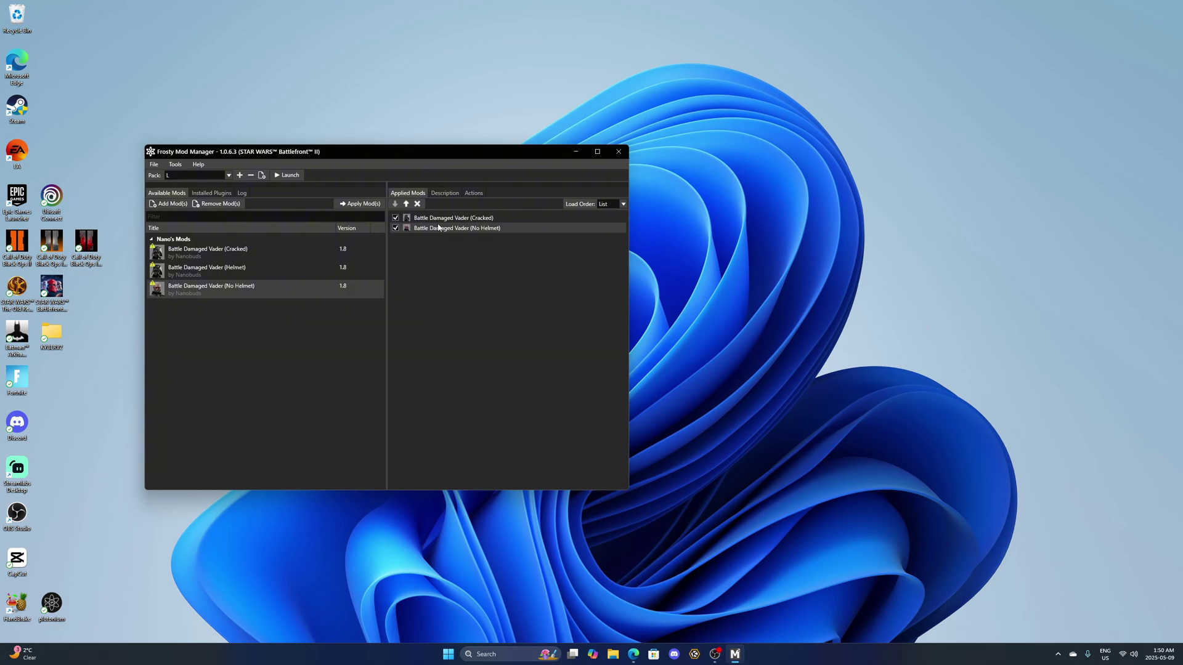
pyautogui.click(417, 204)
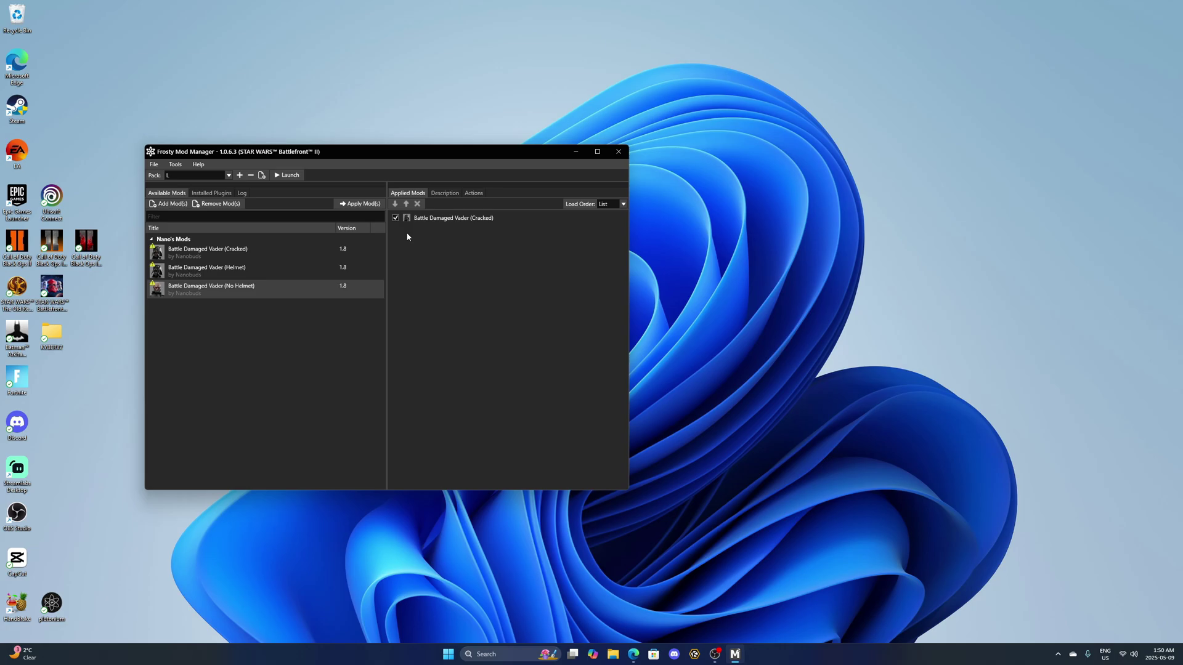
# Launch Star Wars Battlefront II with the applied mods and view Darth Vader in the hero collection.
pyautogui.click(288, 176)
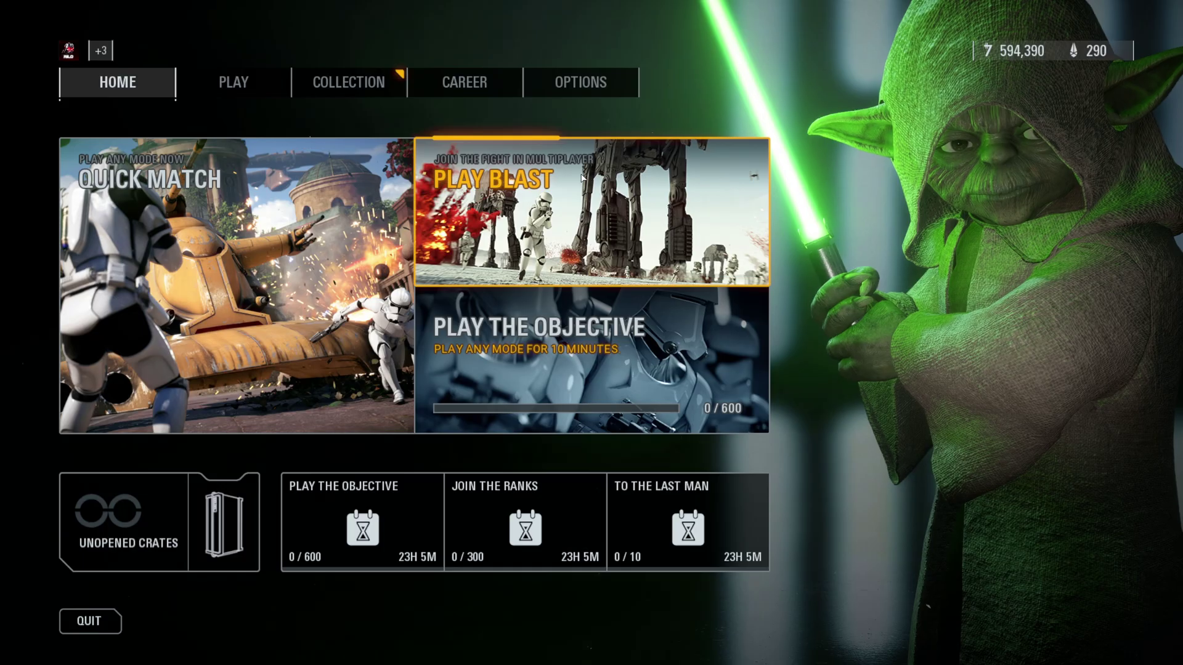
pyautogui.click(358, 80)
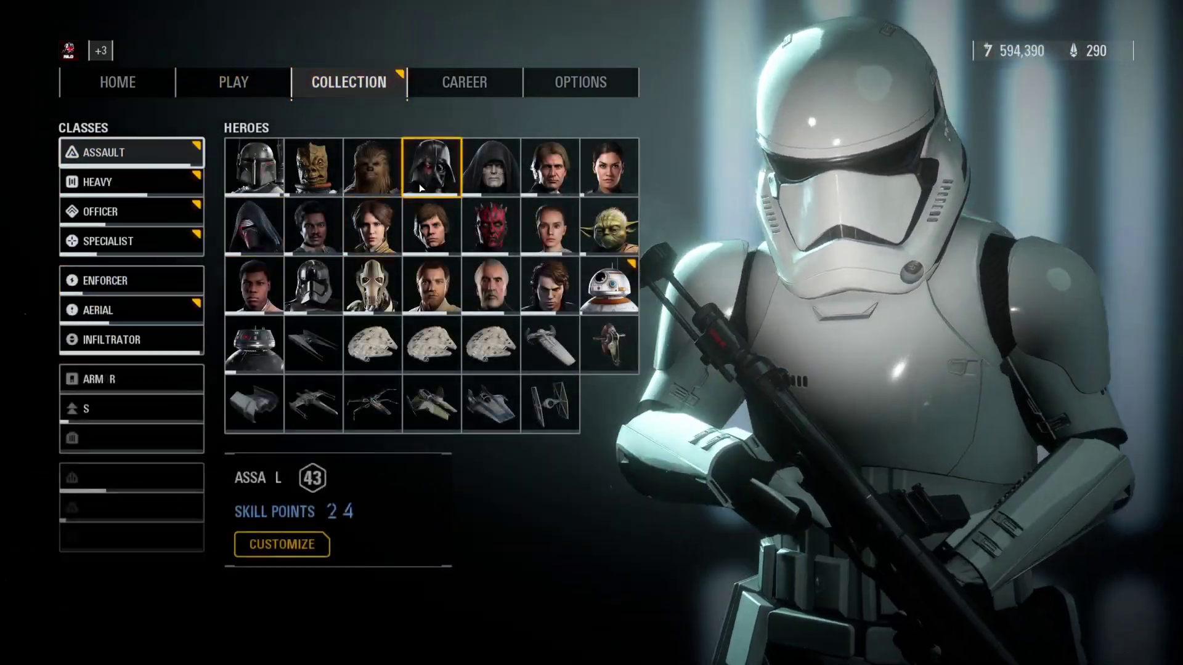
pyautogui.click(420, 188)
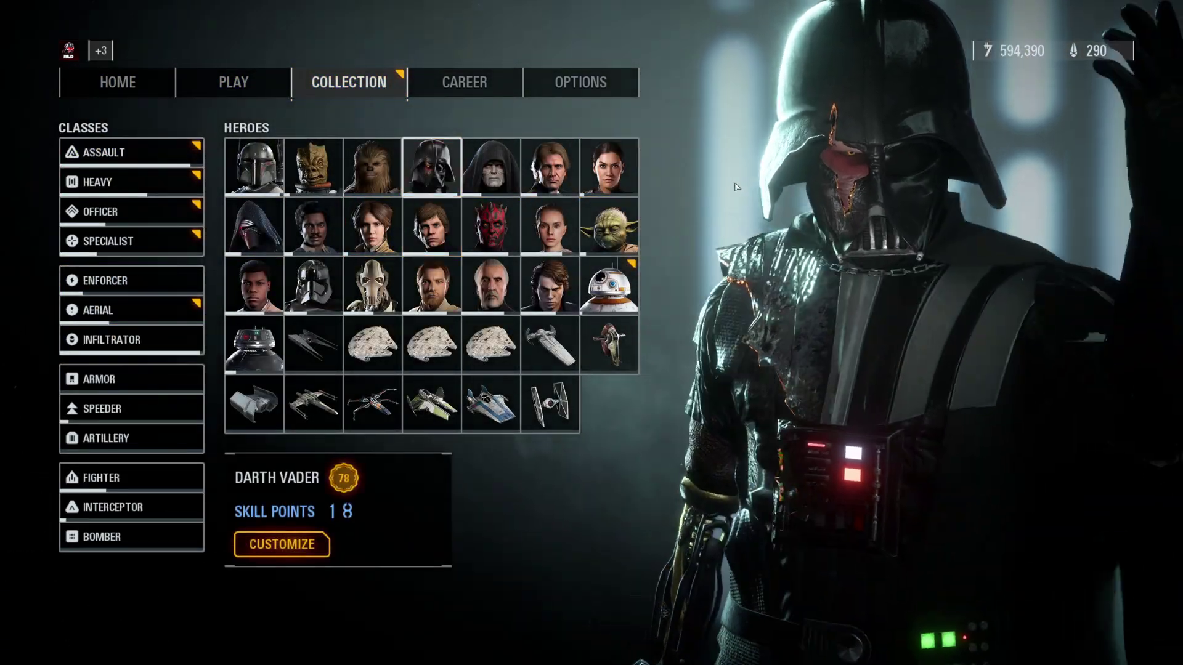